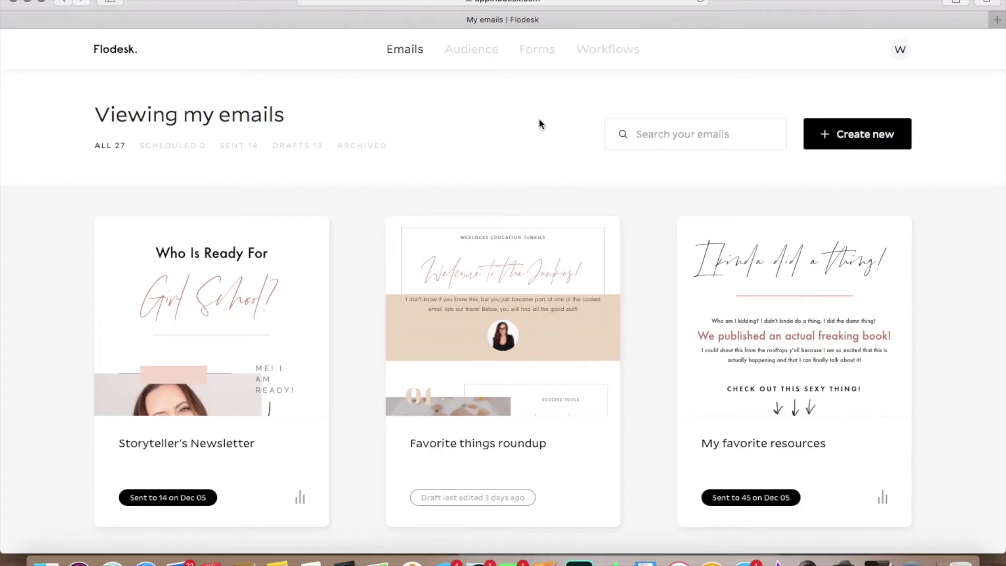
Review the three saved forms' opt-in counts, then start a new form from a template.
click(539, 49)
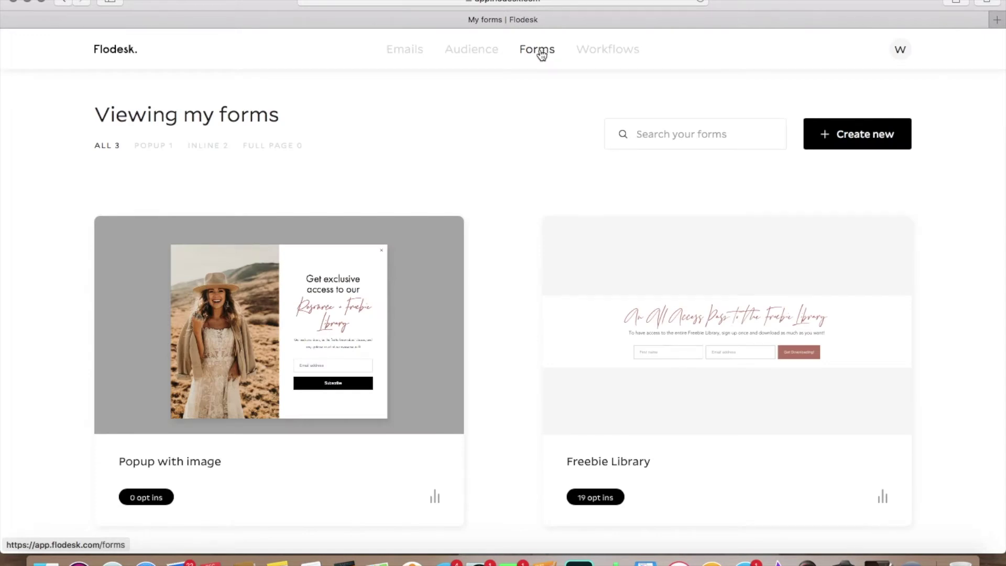
scroll(502, 240, down, 10)
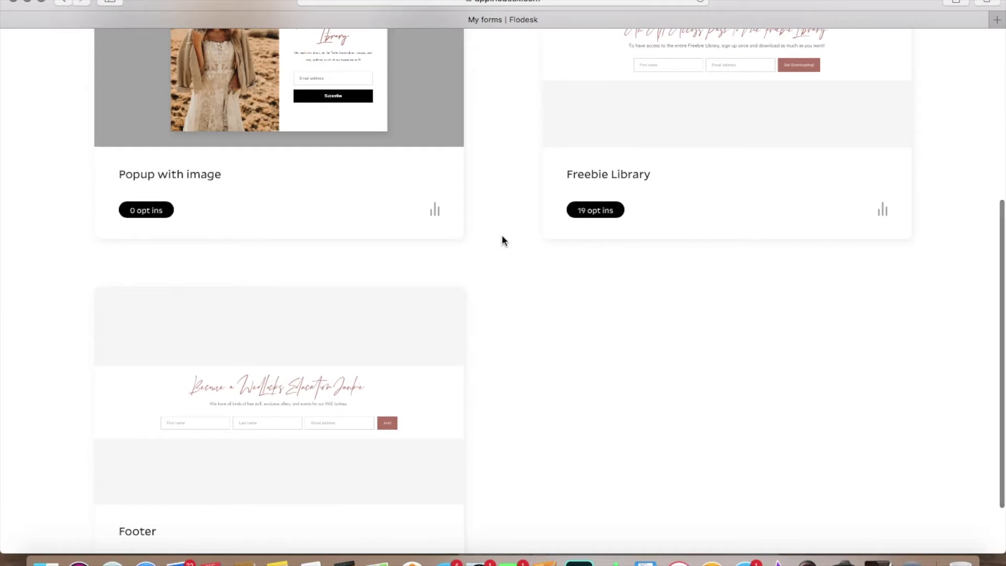
scroll(503, 241, down, 3)
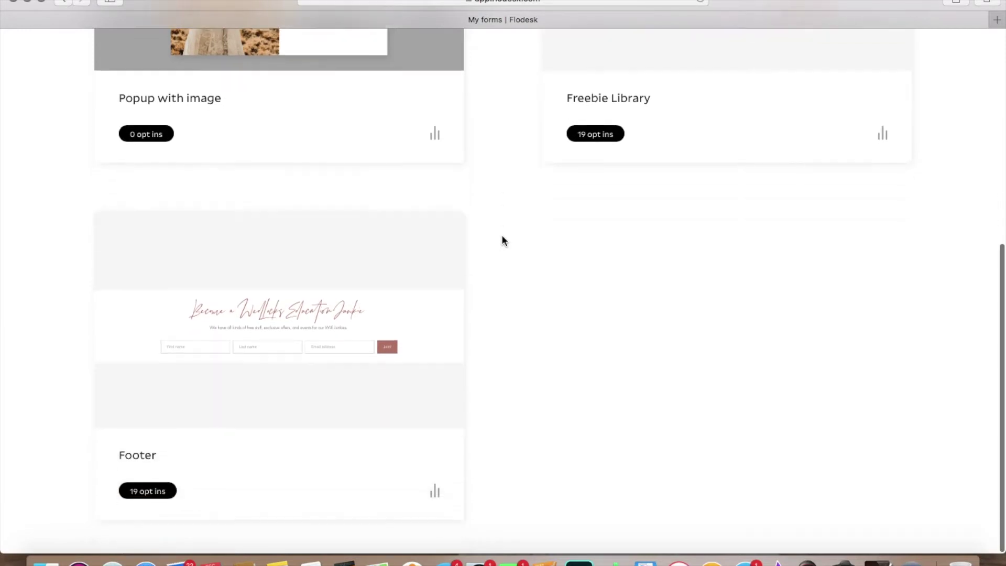
mouse_move(153, 327)
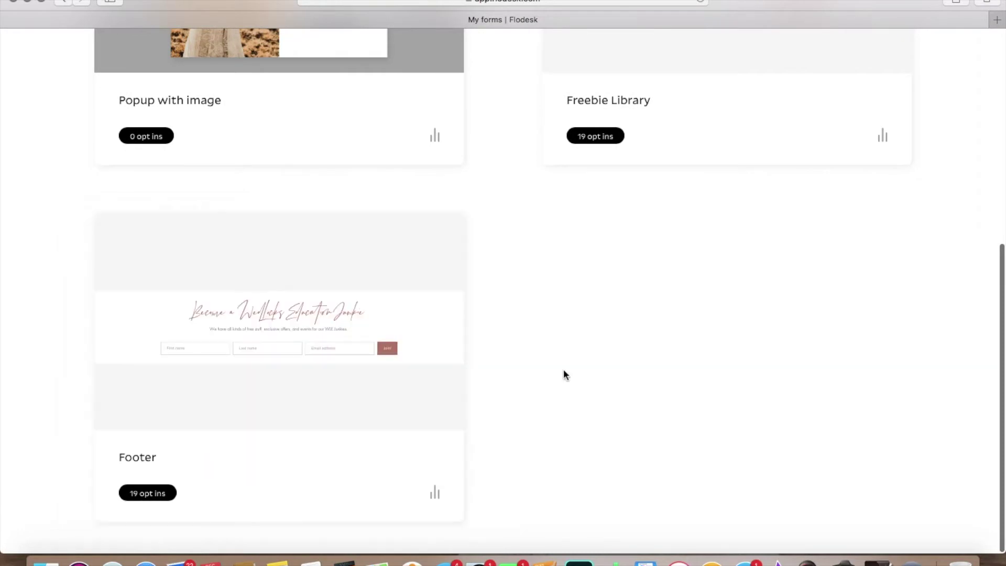
scroll(564, 369, up, 10)
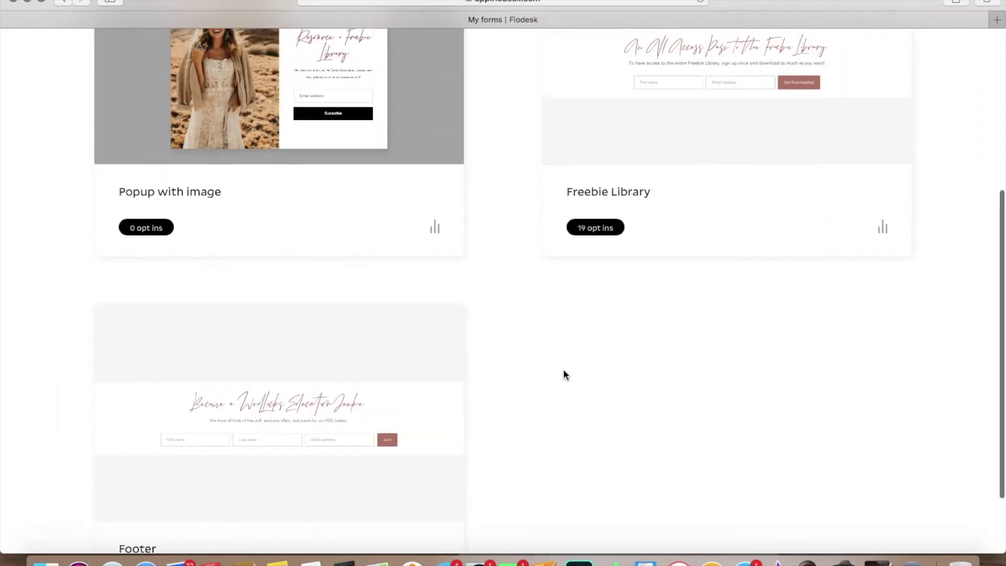
mouse_move(826, 282)
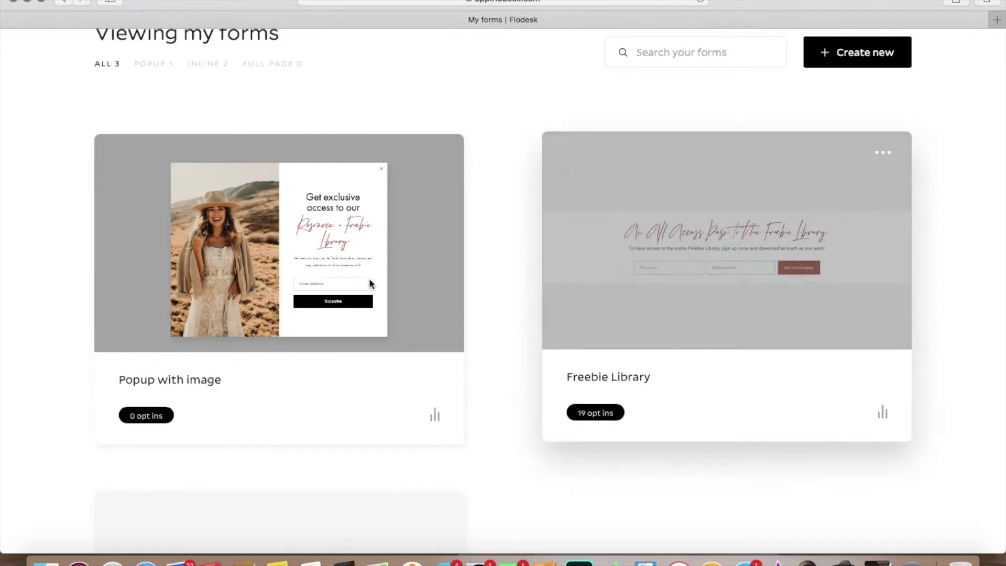
mouse_move(276, 263)
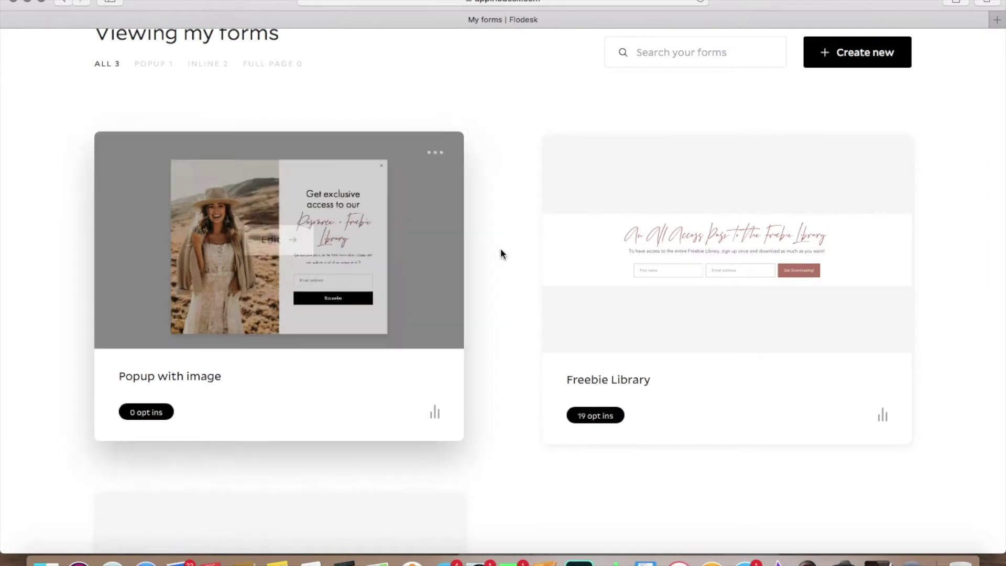
scroll(504, 255, up, 3)
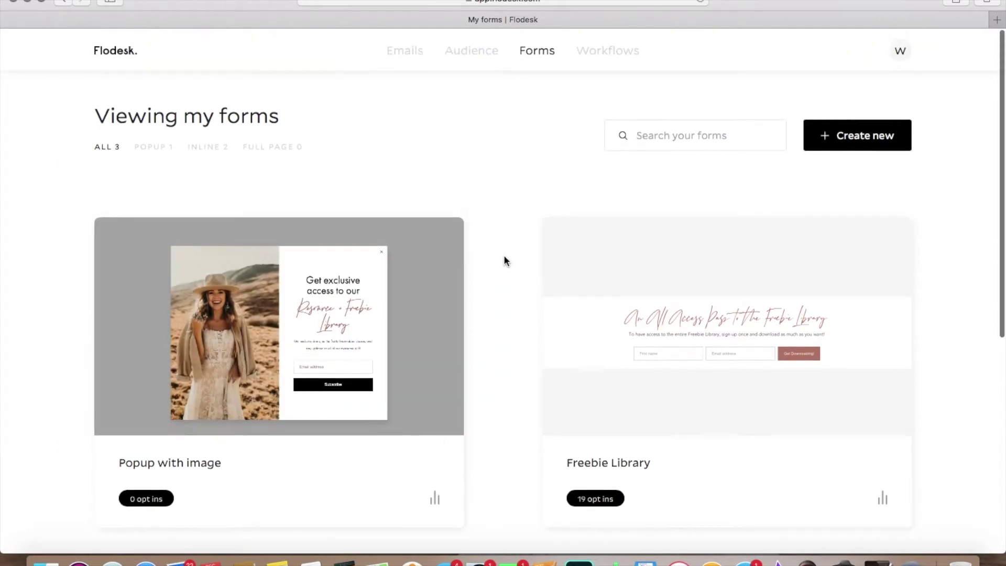
click(848, 134)
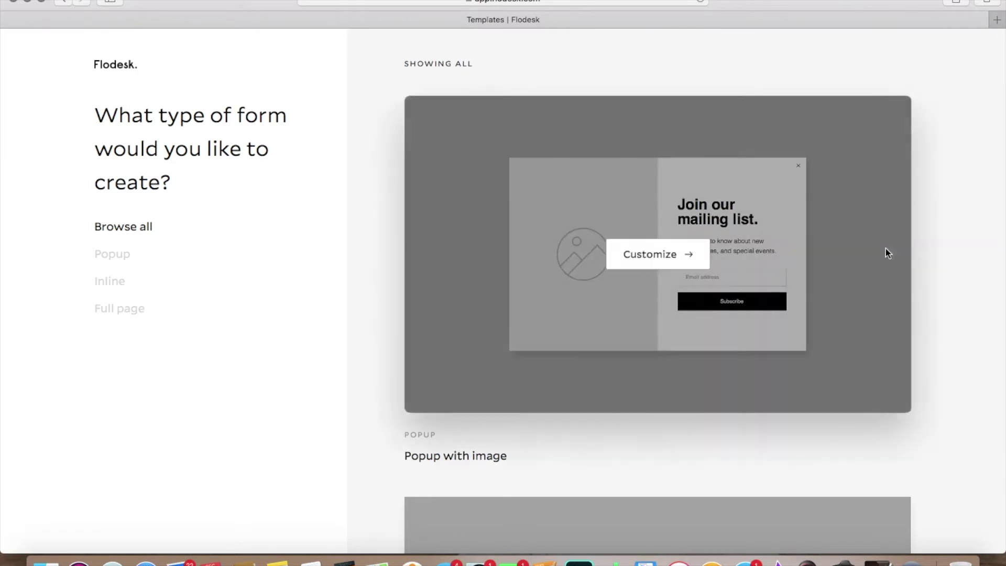
Browse the popup, inline and full-page templates such as 'Popup without image' and 'Full page with image'.
scroll(933, 254, down, 5)
scroll(932, 255, down, 3)
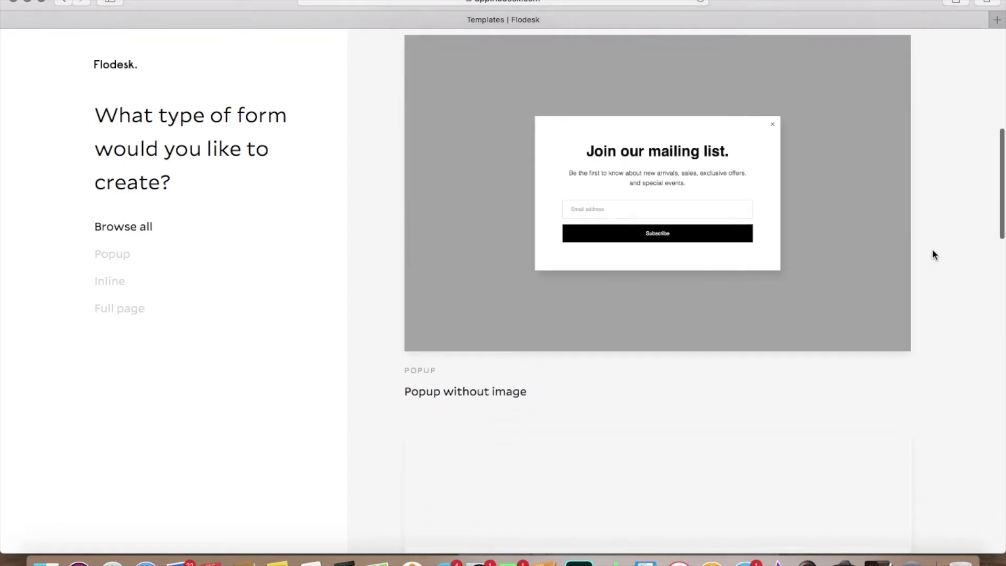
scroll(955, 240, down, 2)
scroll(957, 238, down, 6)
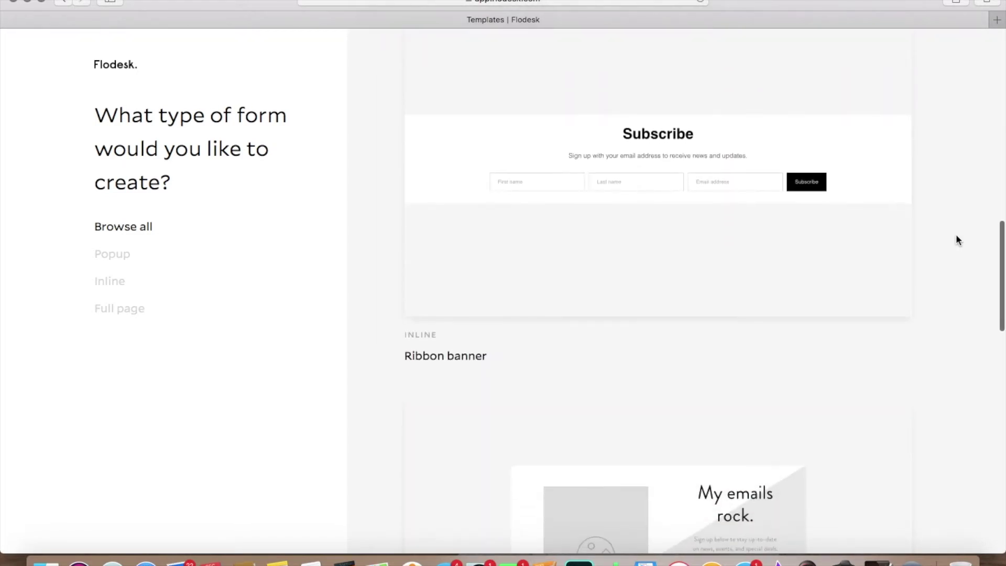
scroll(957, 239, down, 3)
scroll(957, 238, down, 4)
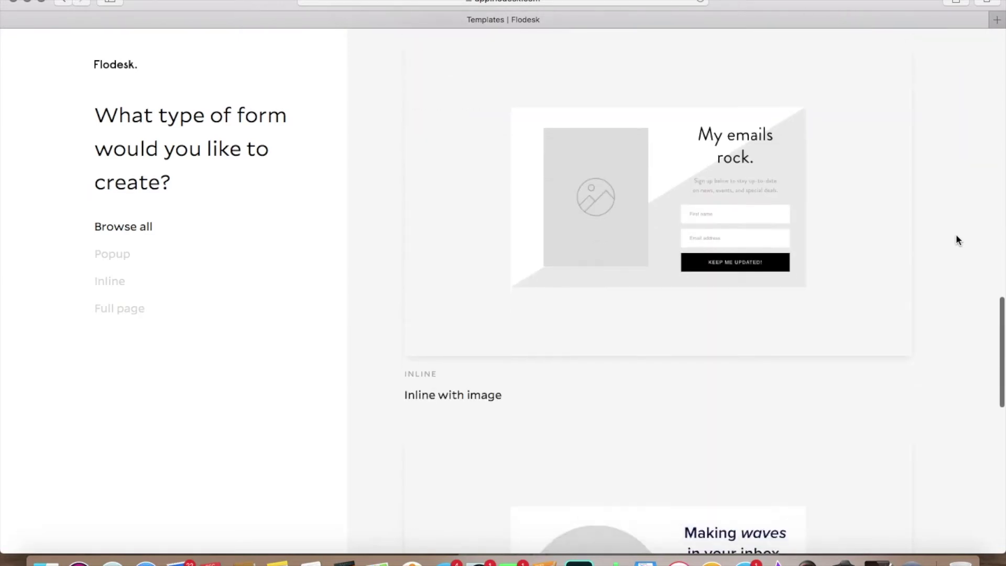
scroll(956, 238, down, 5)
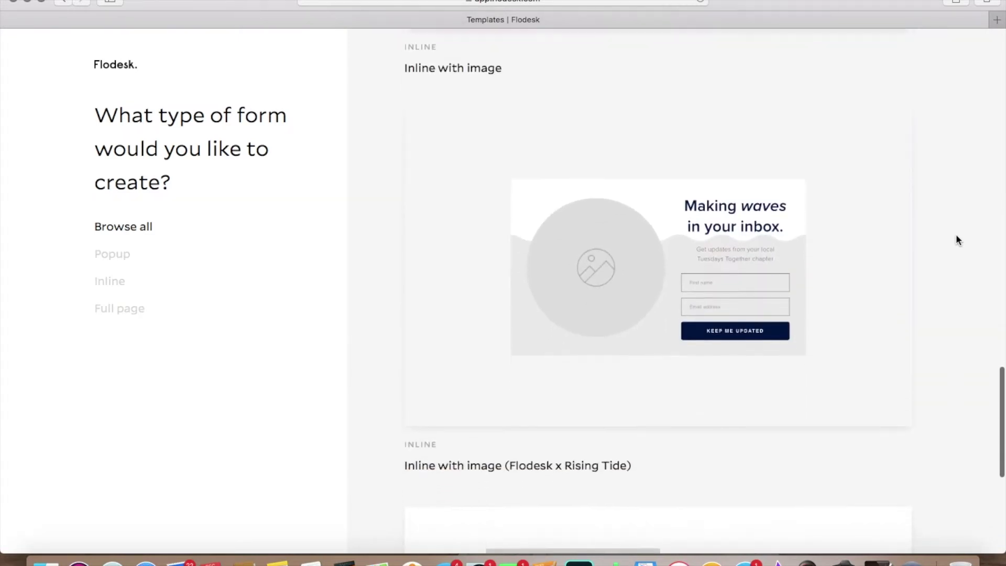
scroll(957, 239, down, 1)
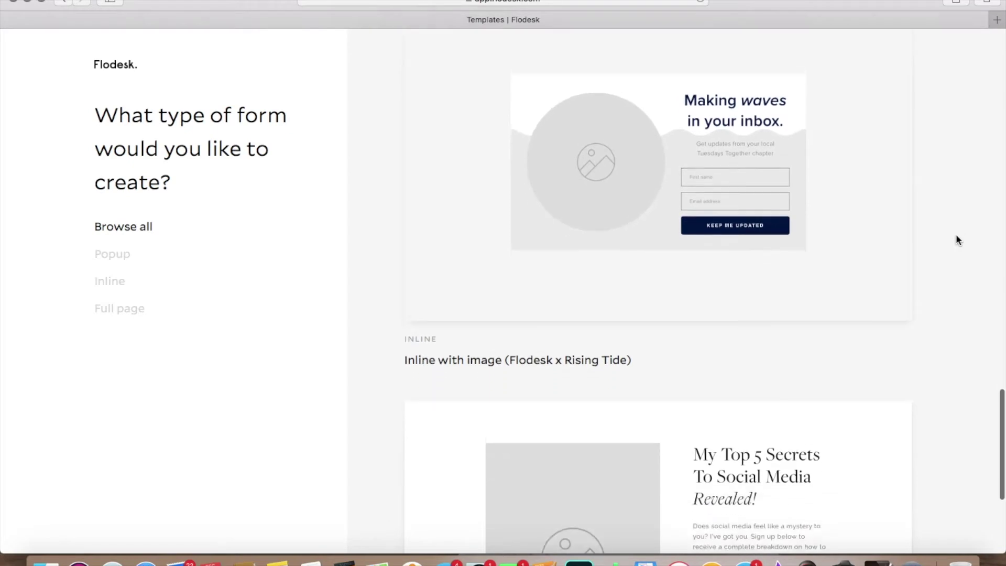
scroll(956, 240, down, 4)
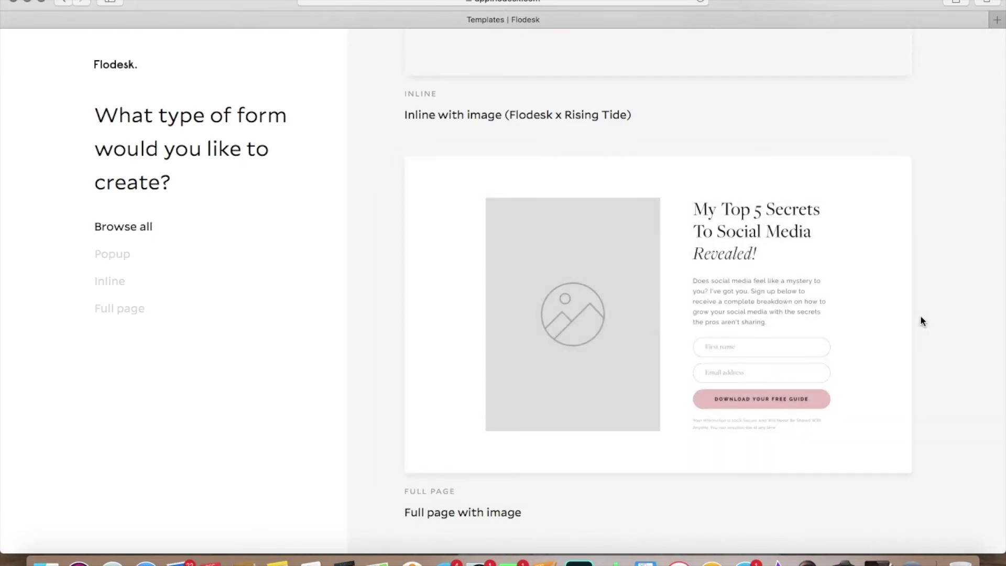
scroll(922, 320, up, 15)
scroll(922, 322, up, 10)
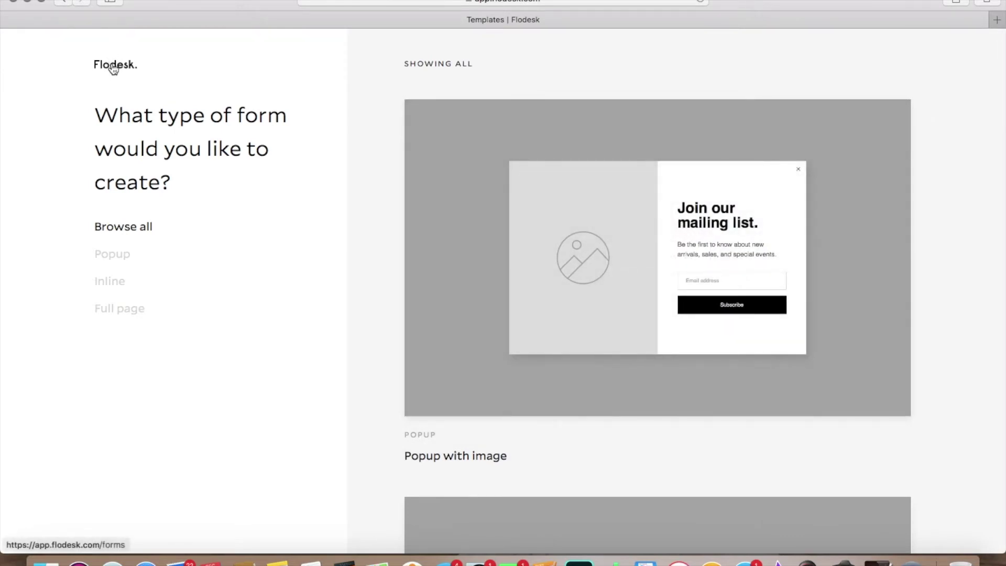
Go back to My forms and scroll the form cards, including 'Freebie Library' at 19 opt-ins.
click(113, 68)
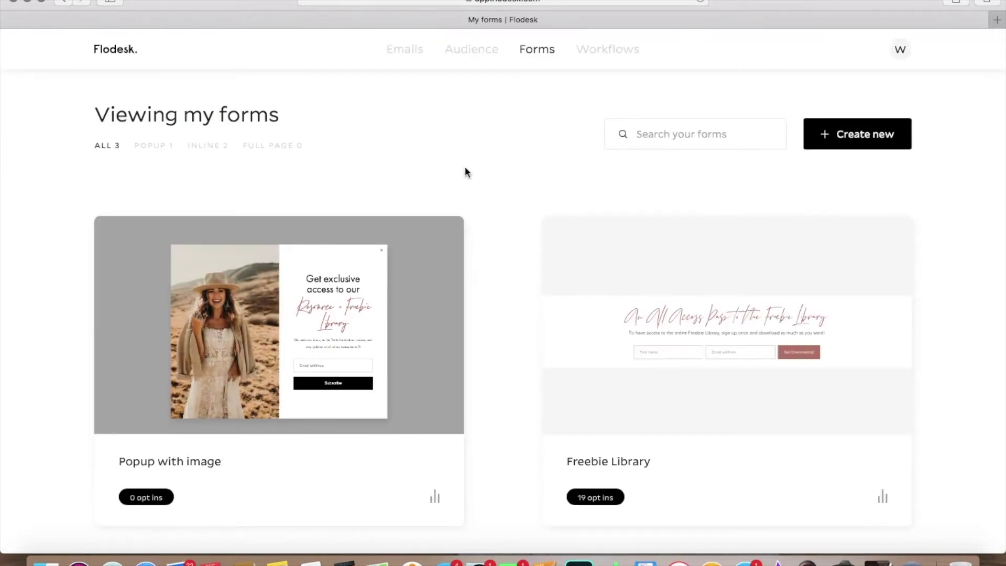
scroll(465, 167, down, 3)
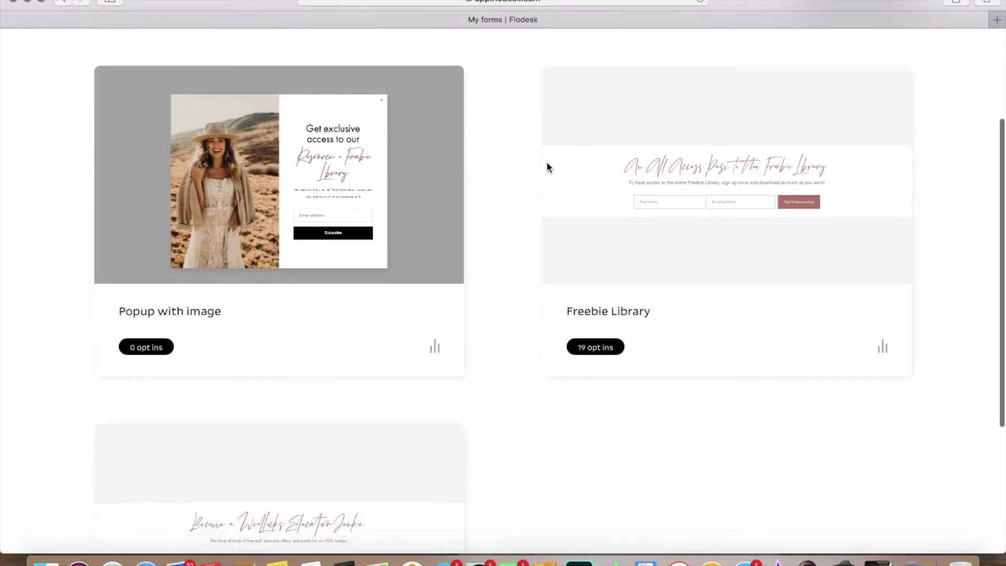
scroll(524, 210, down, 4)
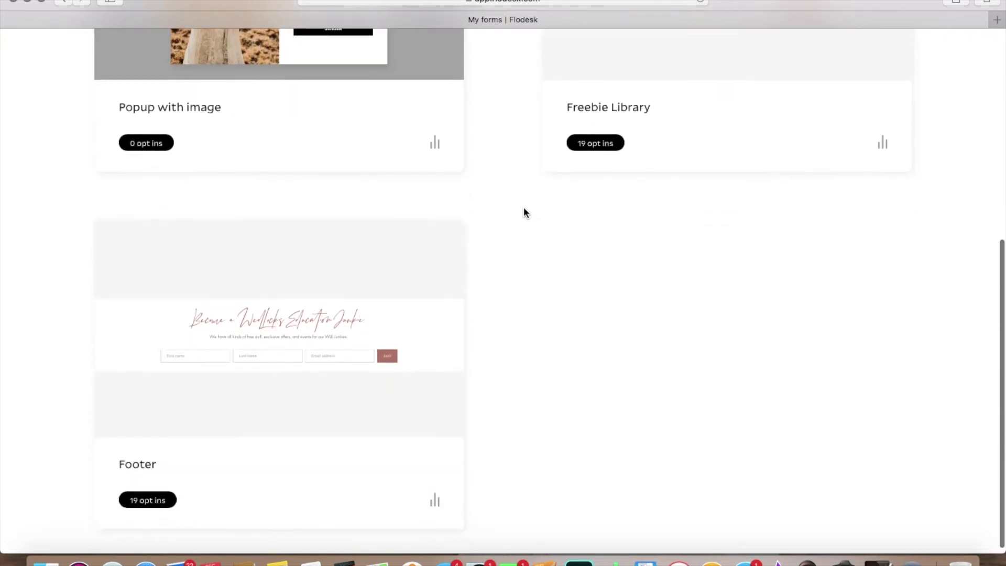
scroll(523, 209, up, 3)
scroll(523, 213, down, 2)
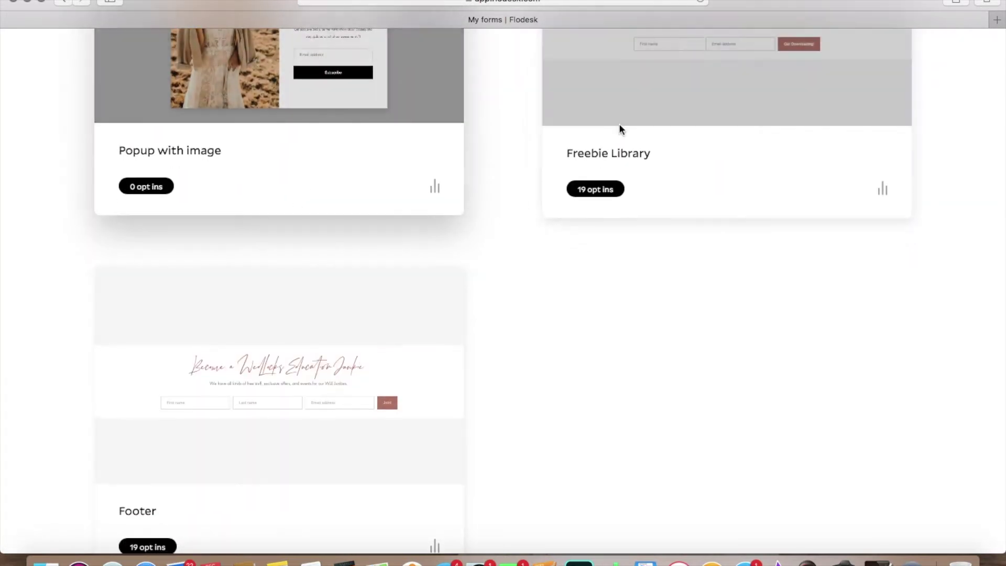
scroll(466, 329, up, 6)
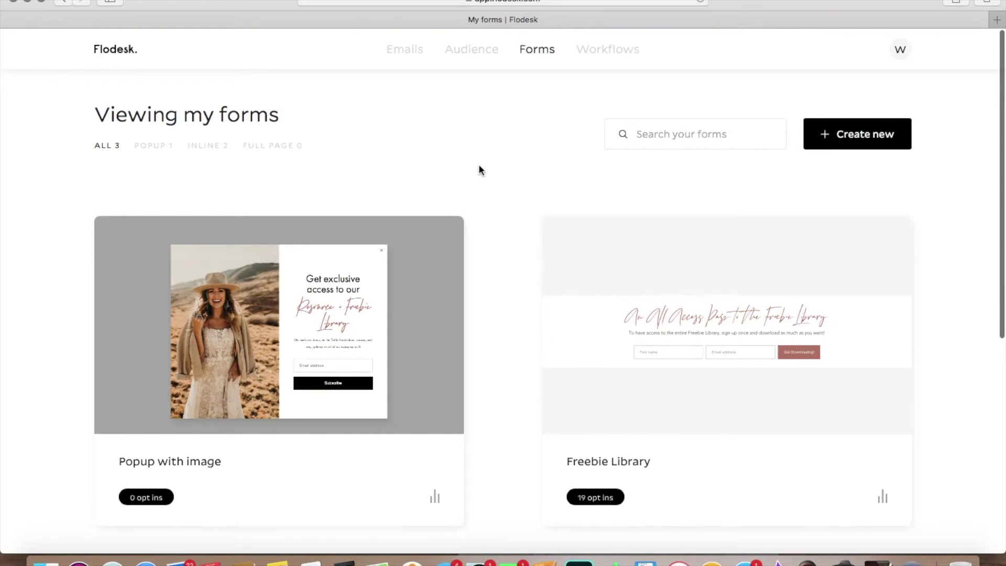
scroll(520, 168, down, 2)
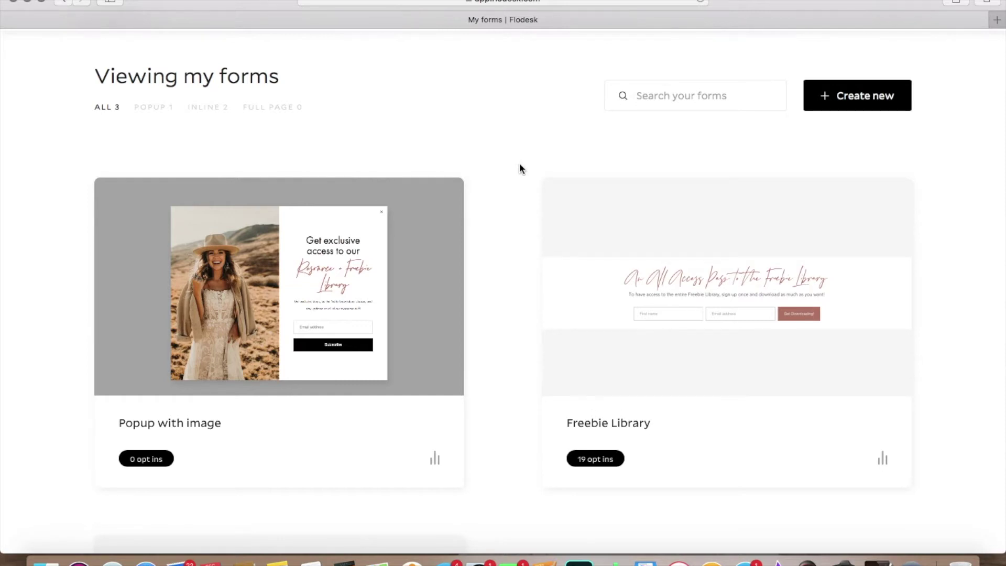
scroll(520, 167, down, 7)
scroll(519, 167, up, 9)
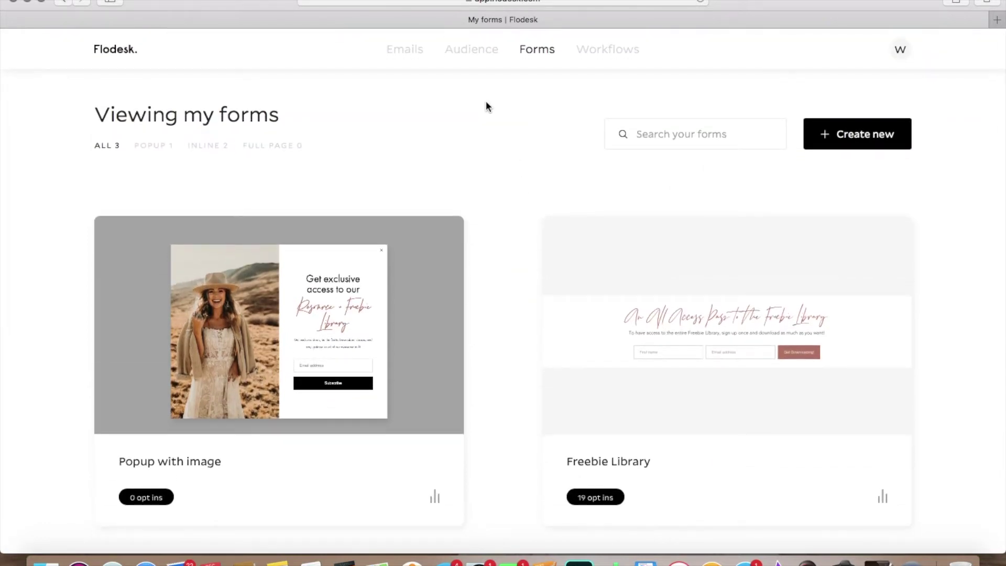
mouse_move(472, 58)
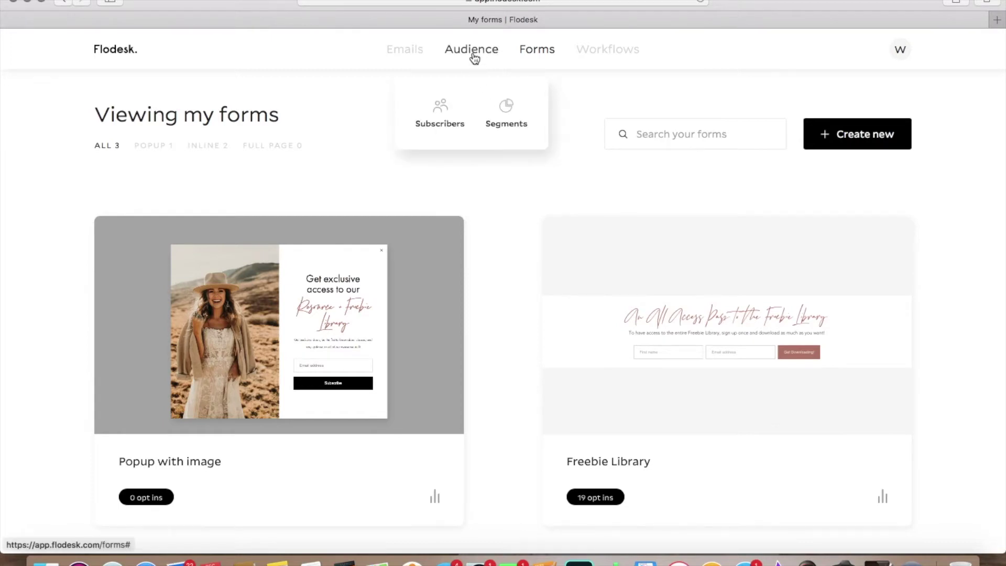
View the list of subscribers.
click(439, 107)
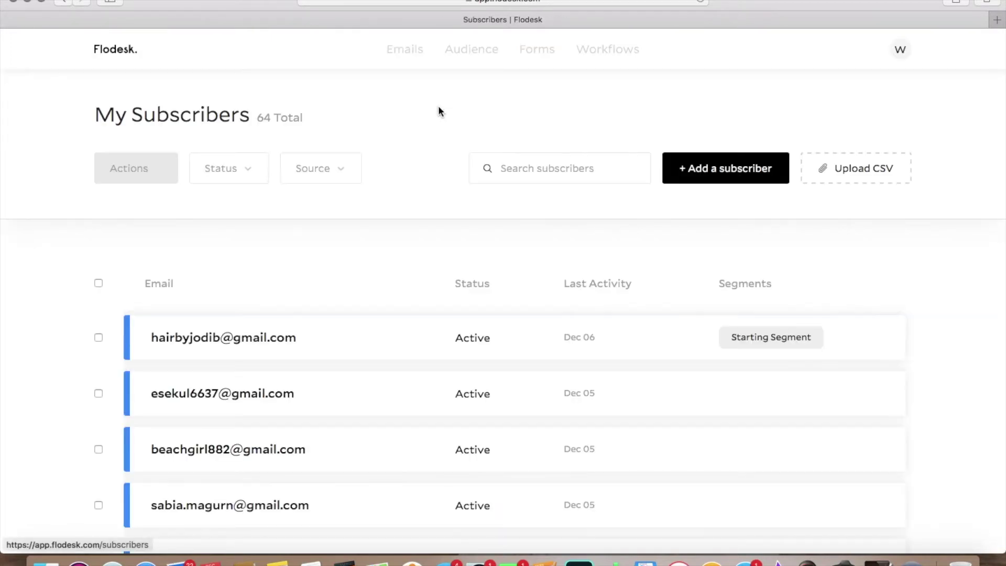
scroll(417, 262, down, 8)
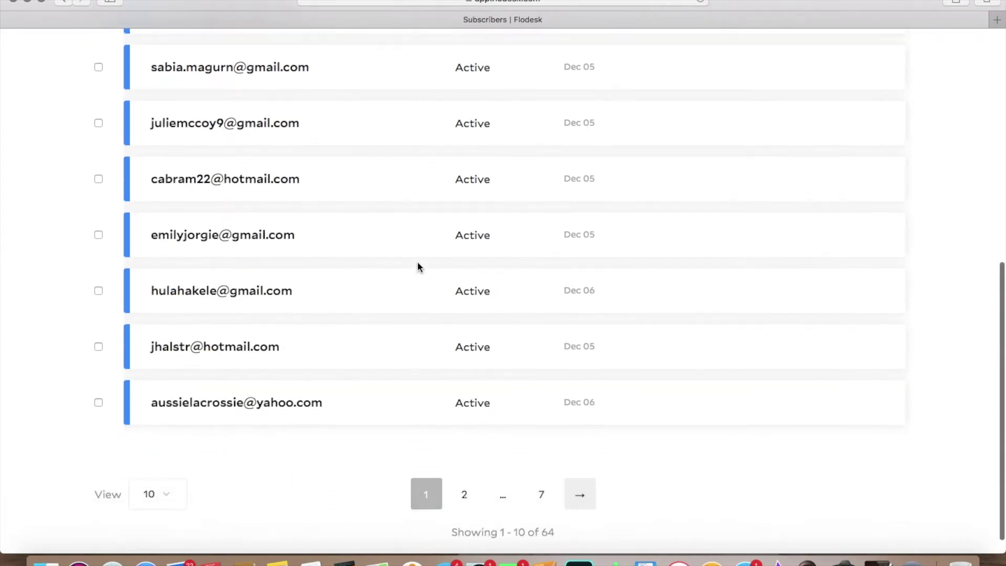
scroll(417, 266, up, 8)
Look over the subscriber segments, then bring up the two published workflows.
mouse_move(462, 59)
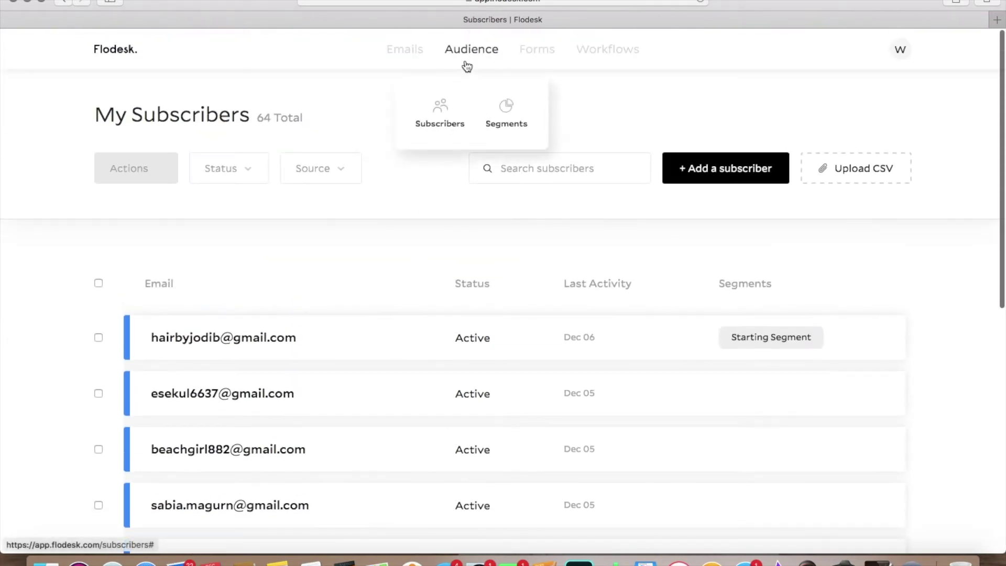
click(504, 117)
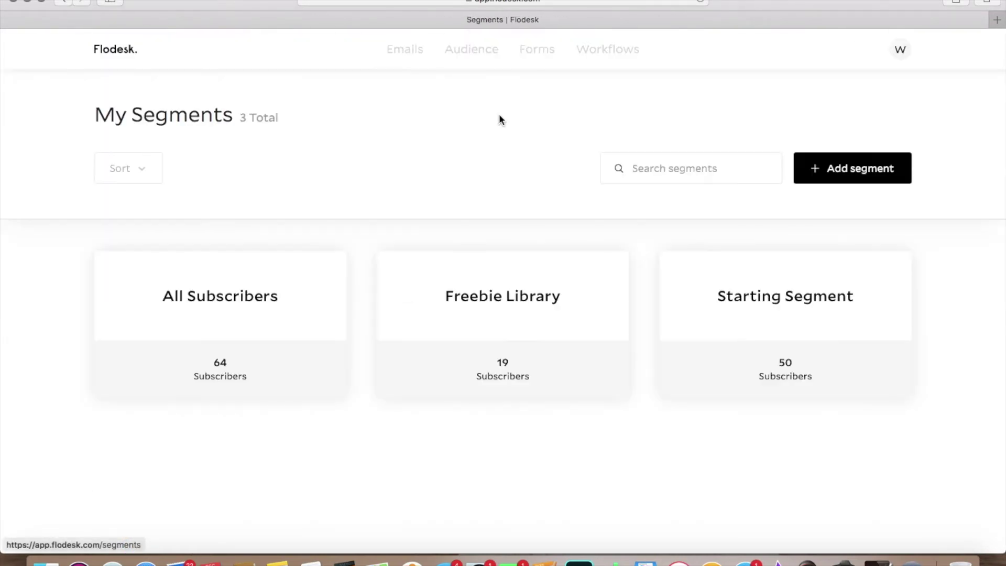
scroll(437, 179, down, 1)
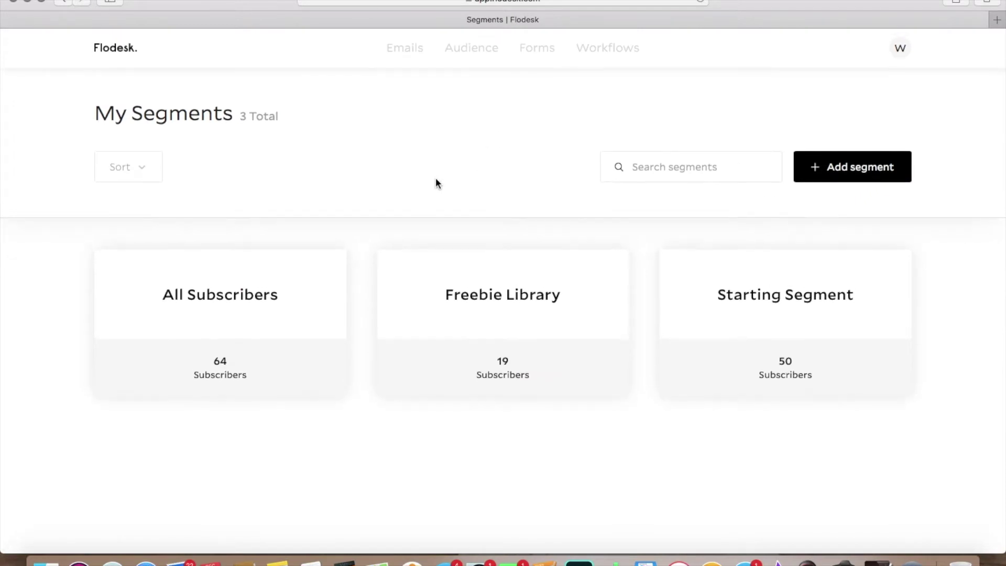
mouse_move(859, 313)
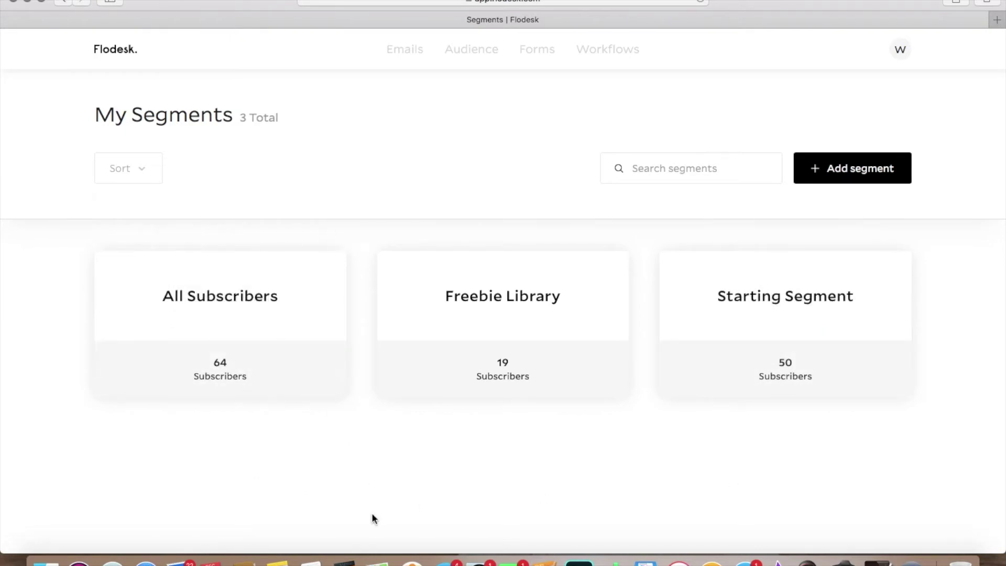
mouse_move(557, 313)
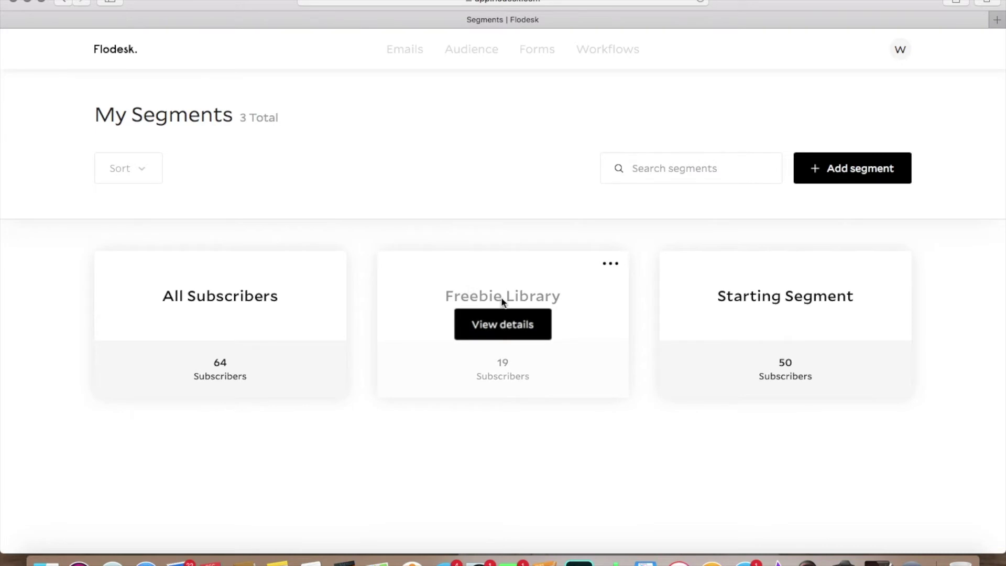
mouse_move(792, 309)
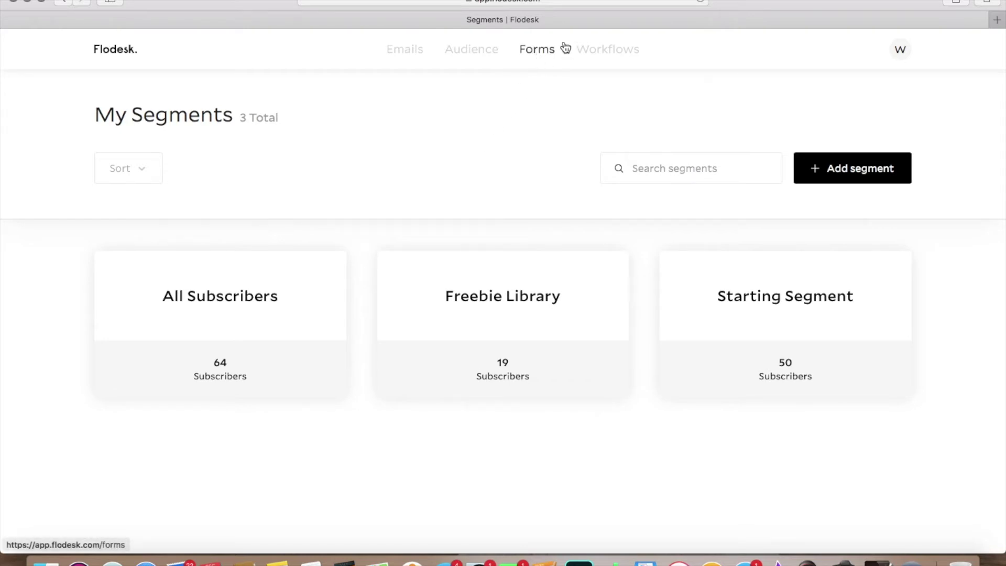
click(593, 45)
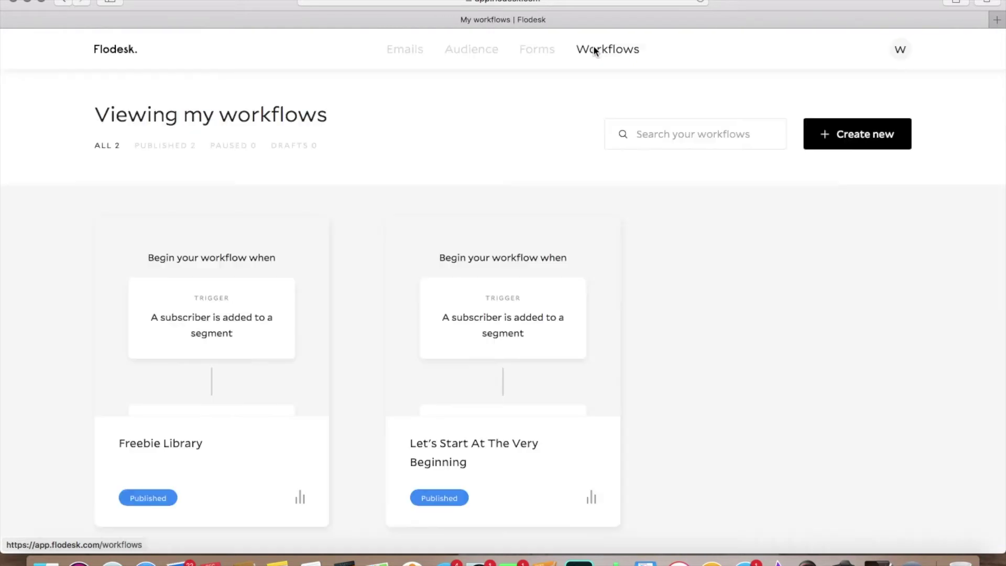
Edit 'Let's Start At The Very Beginning', agreeing to pause the workflow.
scroll(692, 300, down, 1)
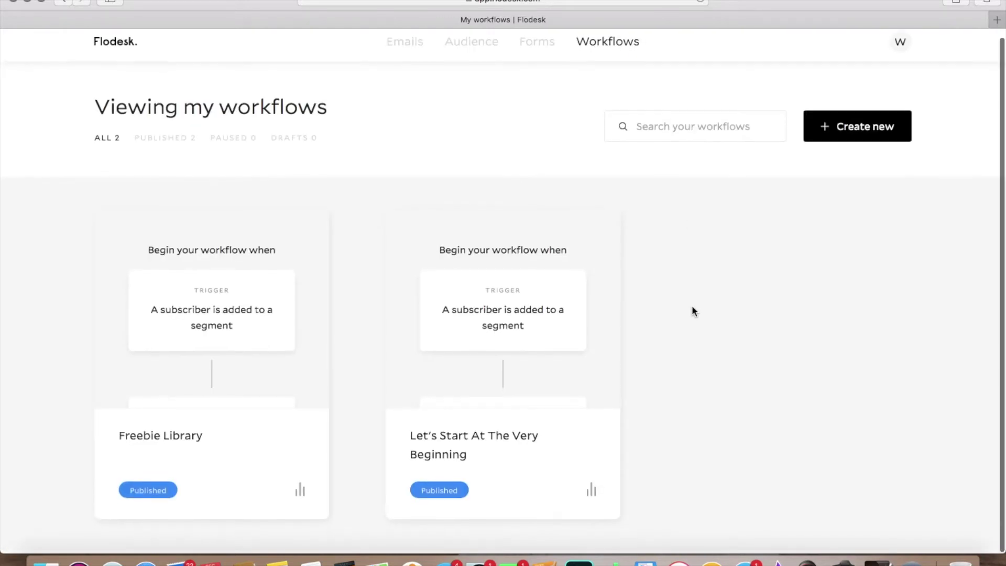
mouse_move(492, 350)
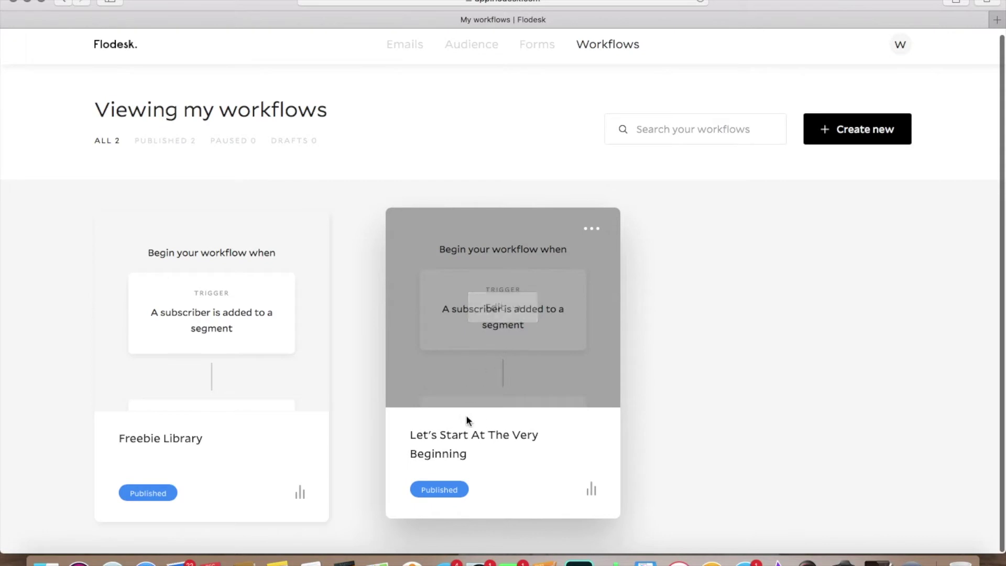
click(495, 308)
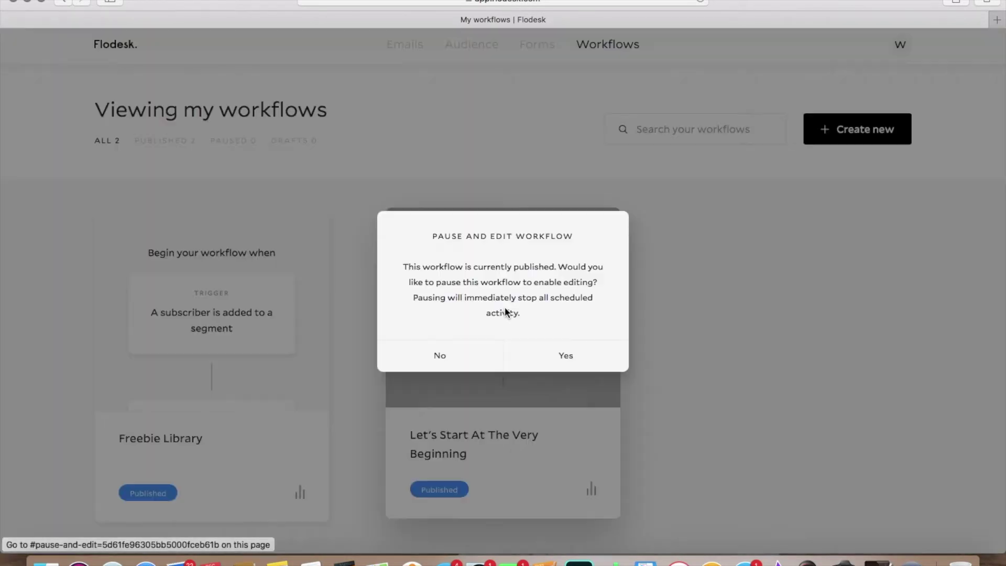
click(559, 359)
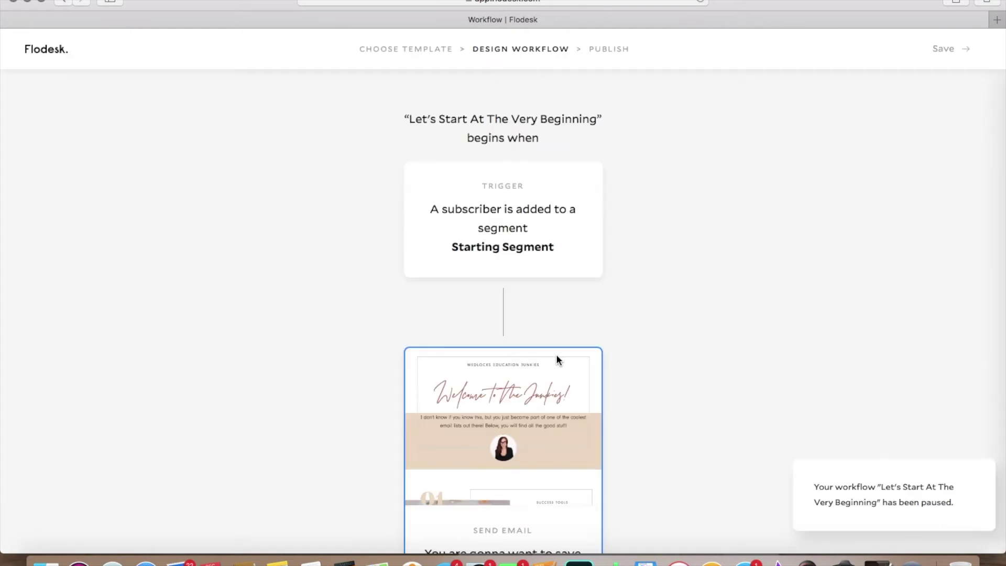
Check the welcome email step's sender and preview settings, then open 'Welcome to the Junkies!' in the designer.
scroll(730, 246, down, 2)
scroll(730, 249, up, 2)
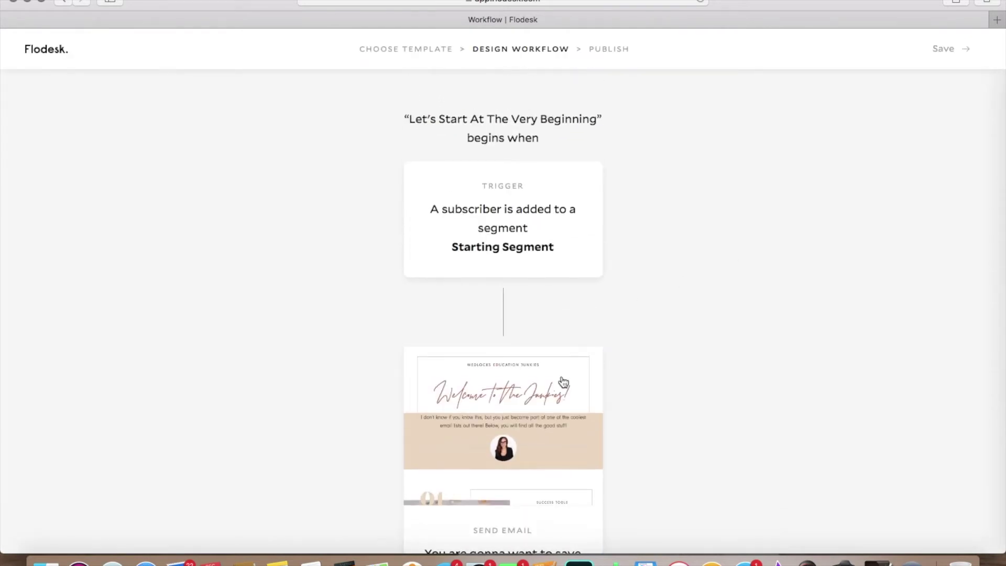
scroll(518, 419, down, 3)
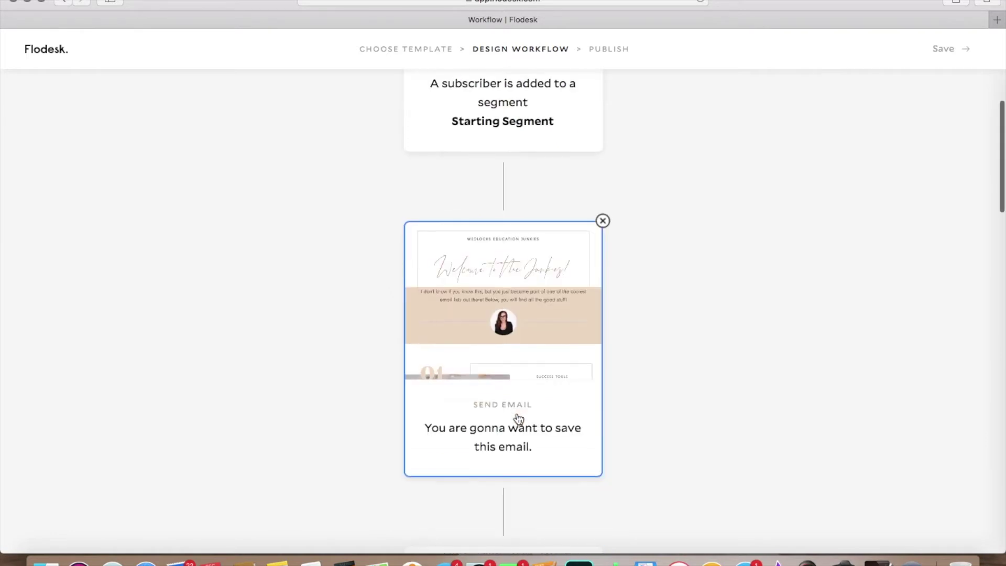
click(511, 331)
mouse_move(897, 254)
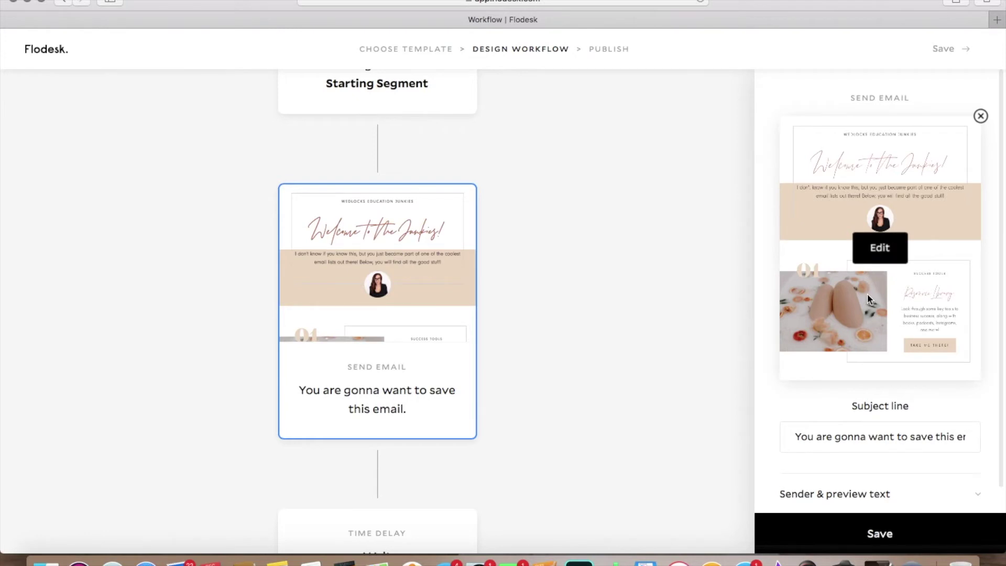
click(853, 500)
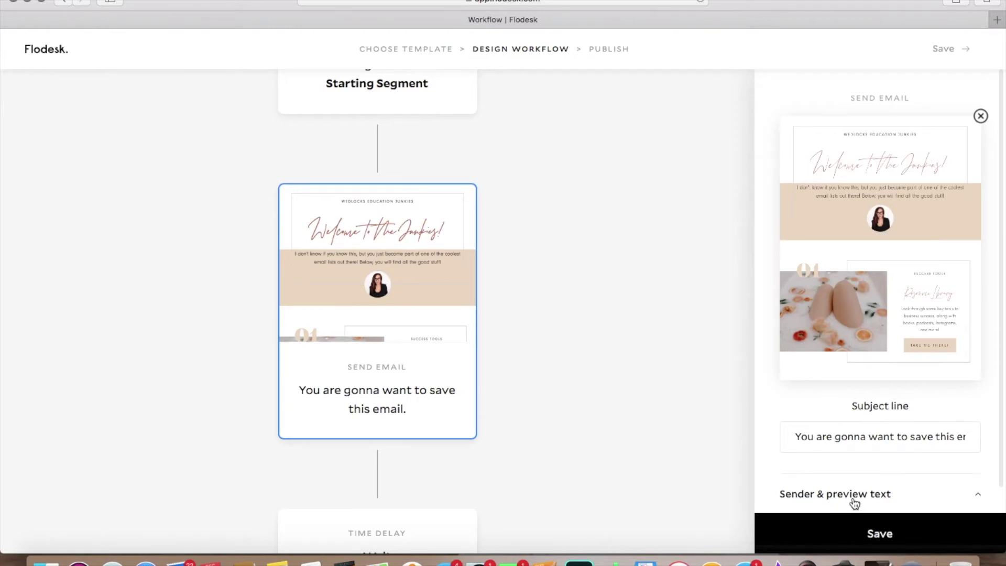
click(842, 496)
click(878, 257)
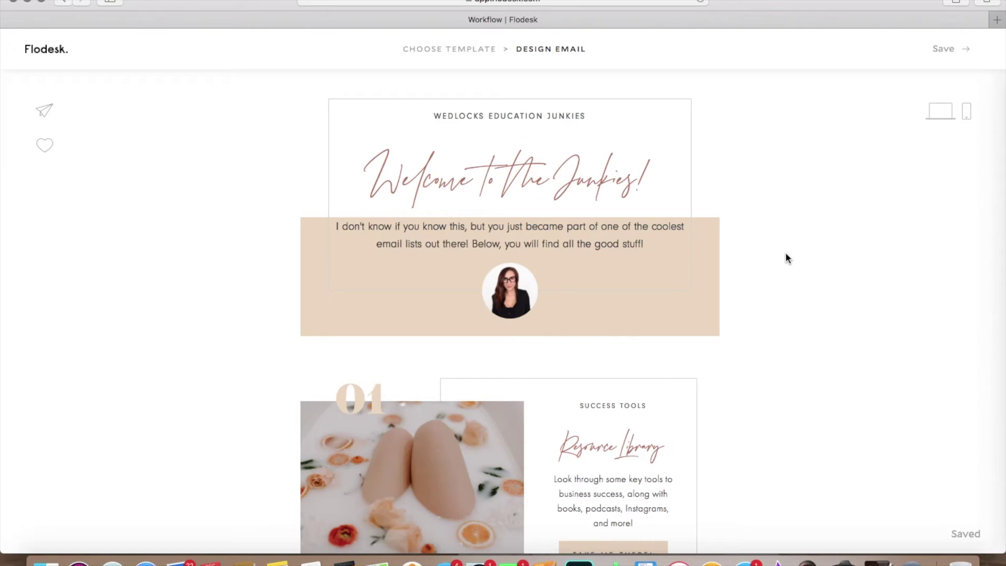
scroll(784, 252, down, 3)
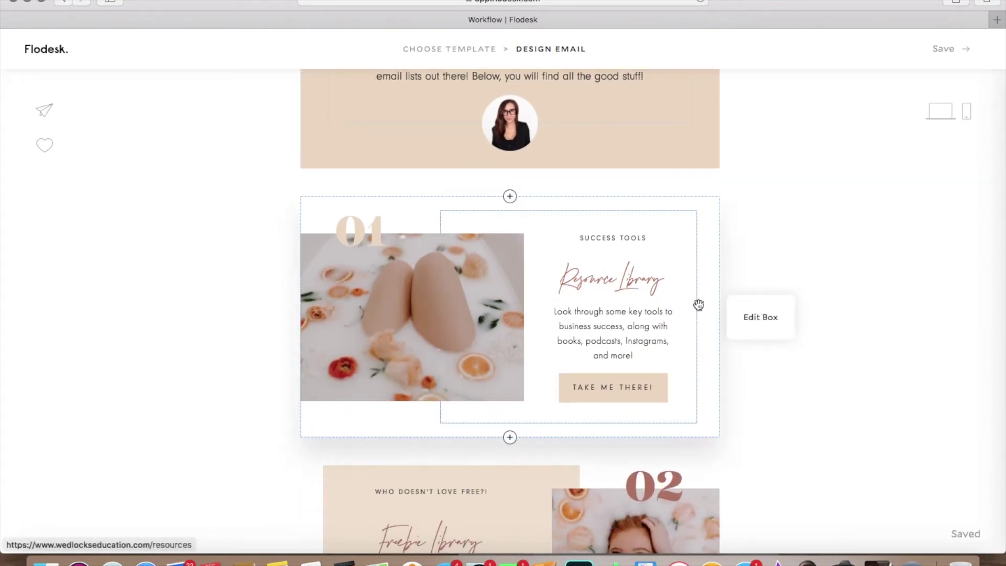
scroll(764, 283, down, 7)
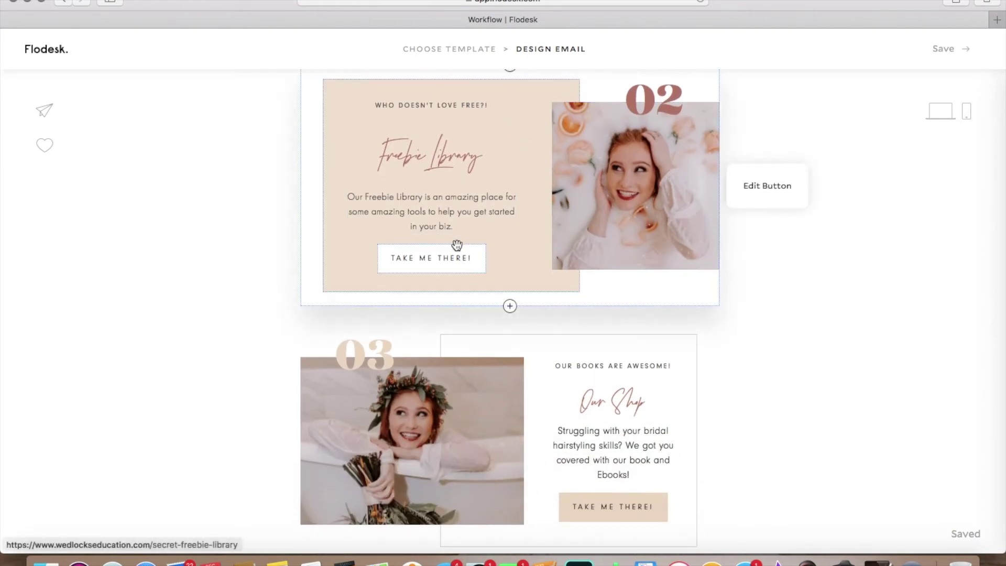
scroll(768, 329, down, 3)
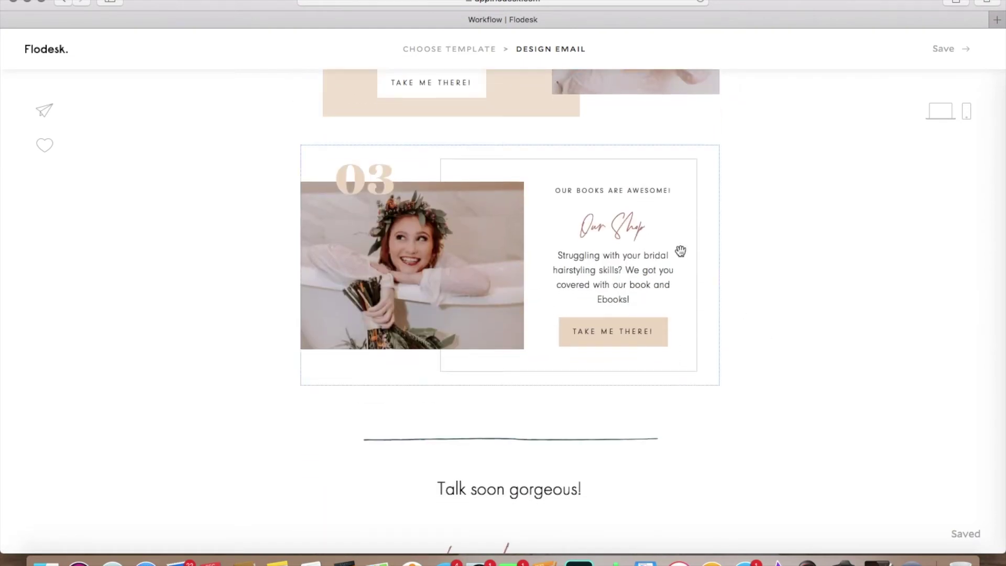
scroll(785, 326, down, 4)
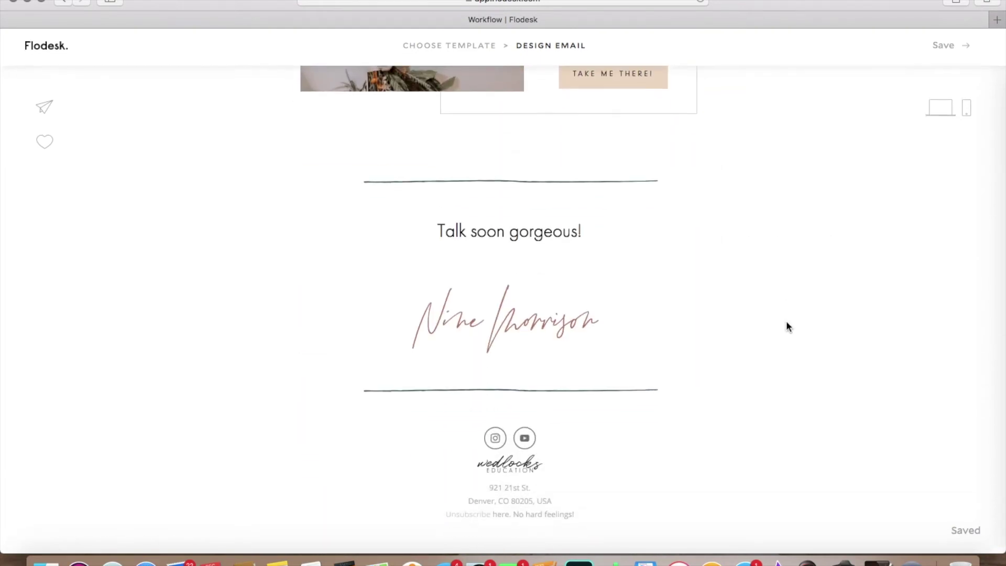
scroll(786, 326, up, 7)
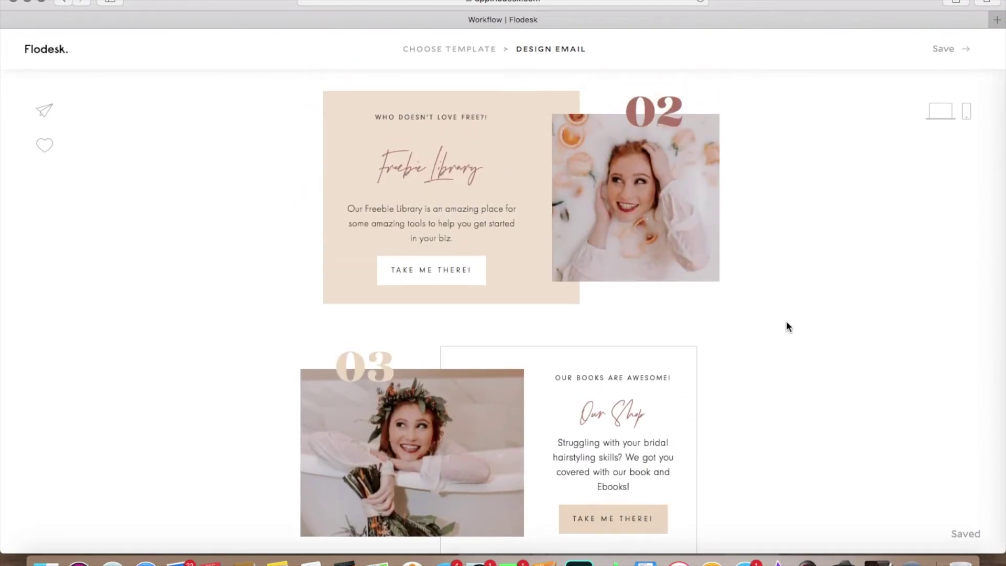
scroll(786, 323, up, 8)
scroll(786, 323, down, 9)
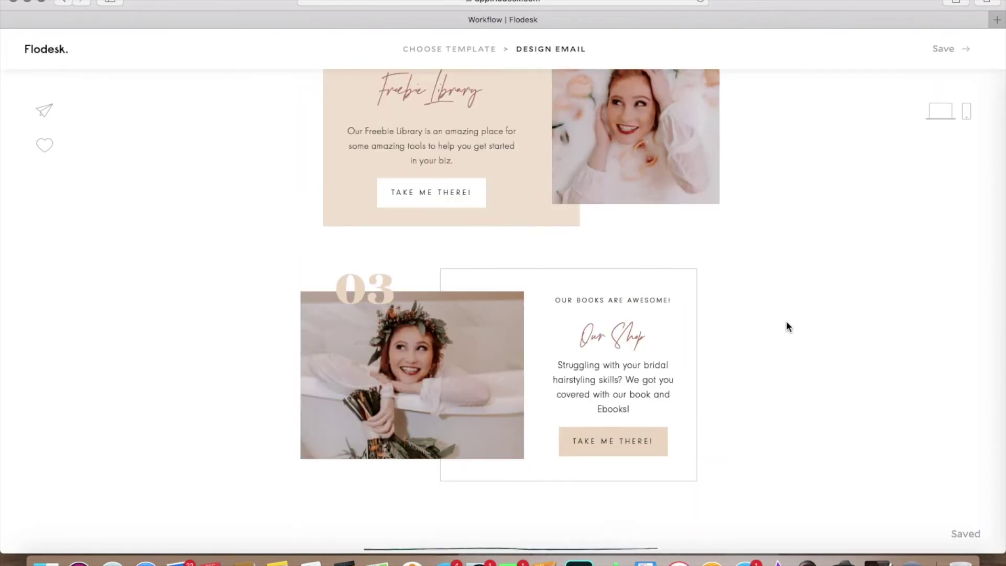
scroll(786, 326, down, 7)
scroll(786, 326, up, 14)
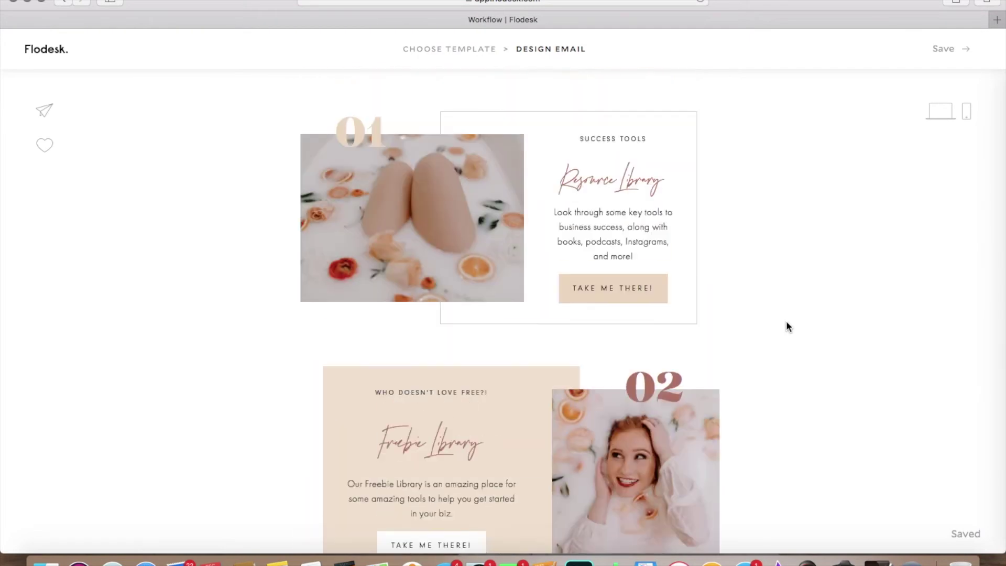
scroll(786, 326, up, 3)
click(48, 50)
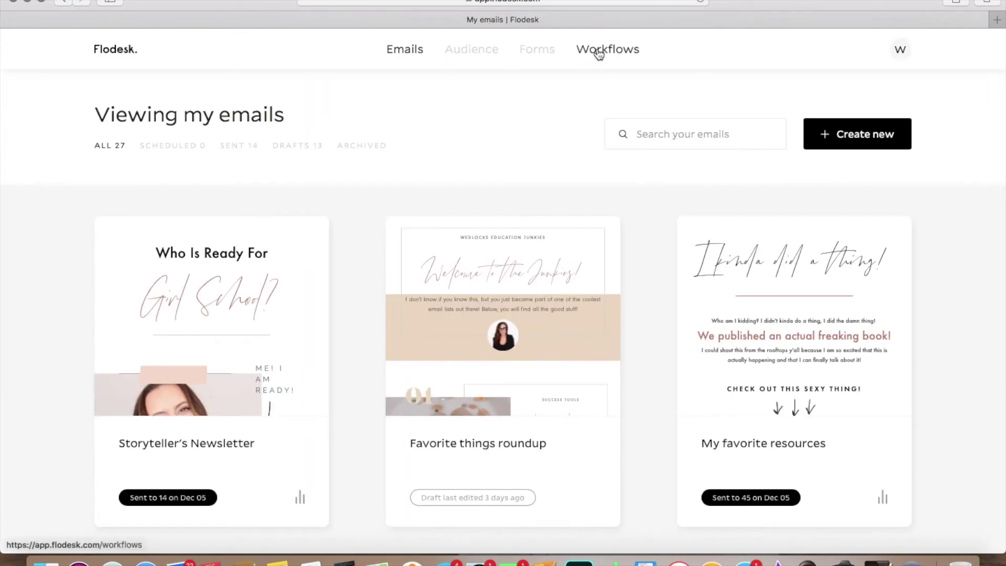
click(598, 52)
mouse_move(507, 340)
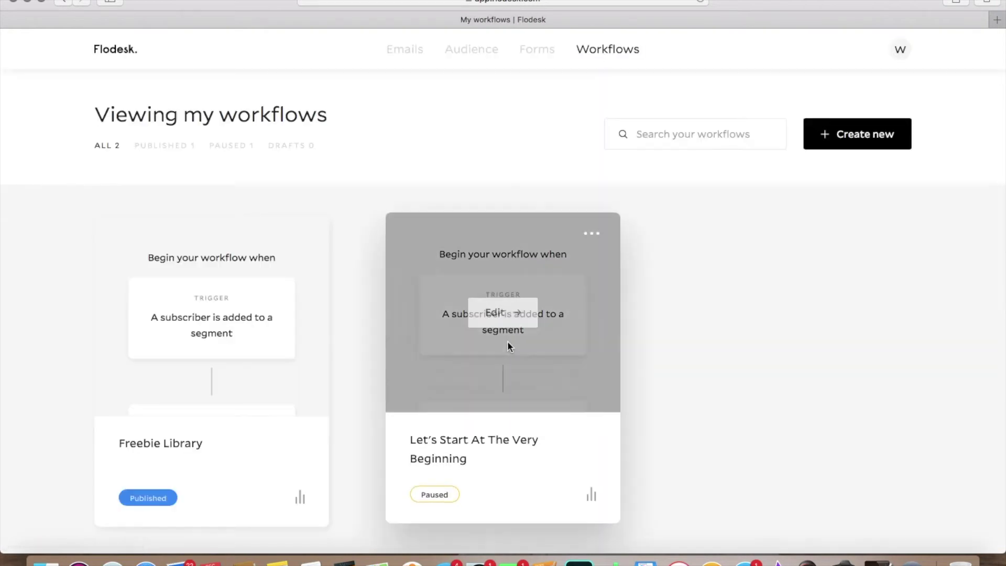
click(495, 312)
scroll(496, 309, down, 8)
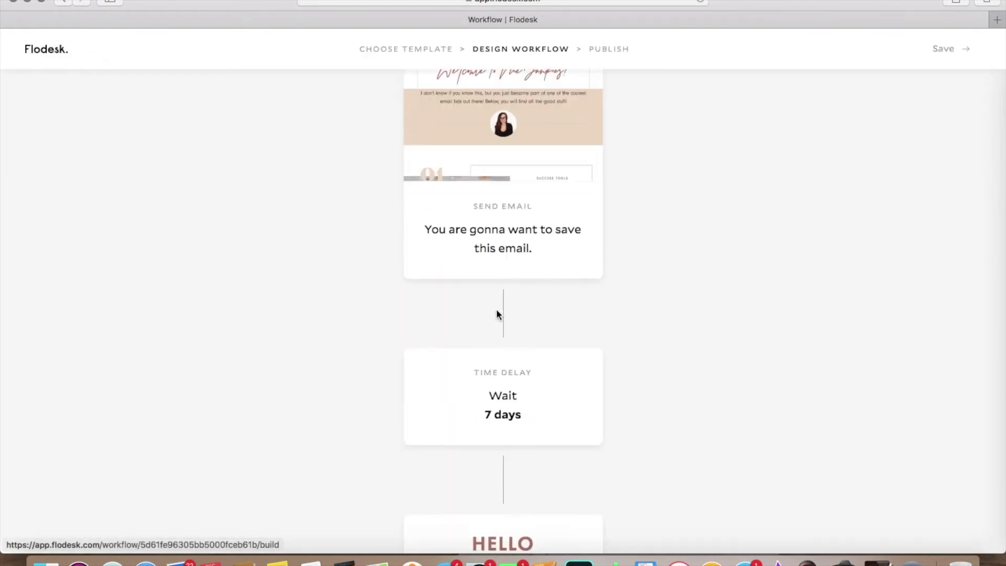
click(496, 314)
scroll(497, 314, up, 4)
click(498, 314)
scroll(495, 311, up, 2)
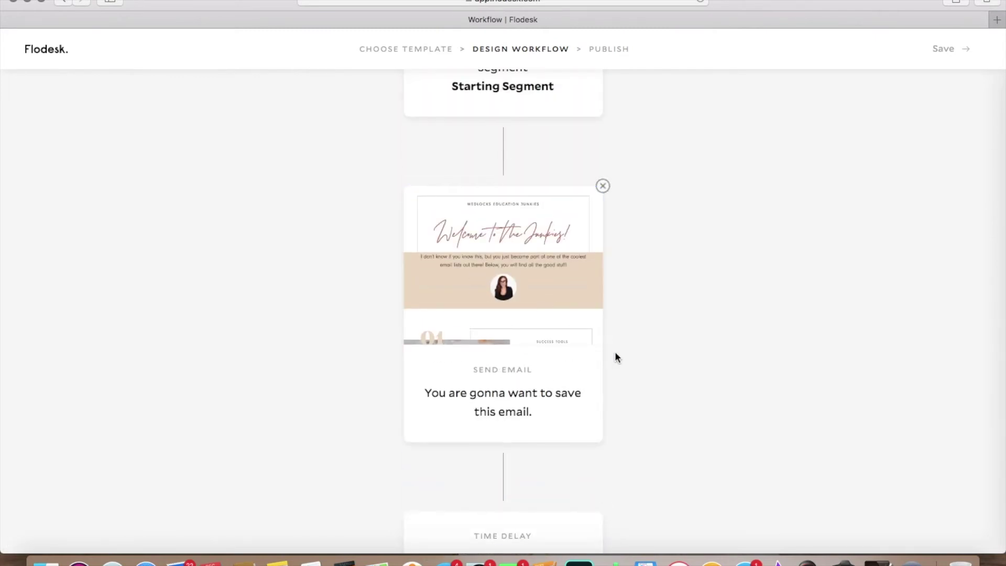
scroll(696, 314, down, 10)
scroll(695, 317, up, 3)
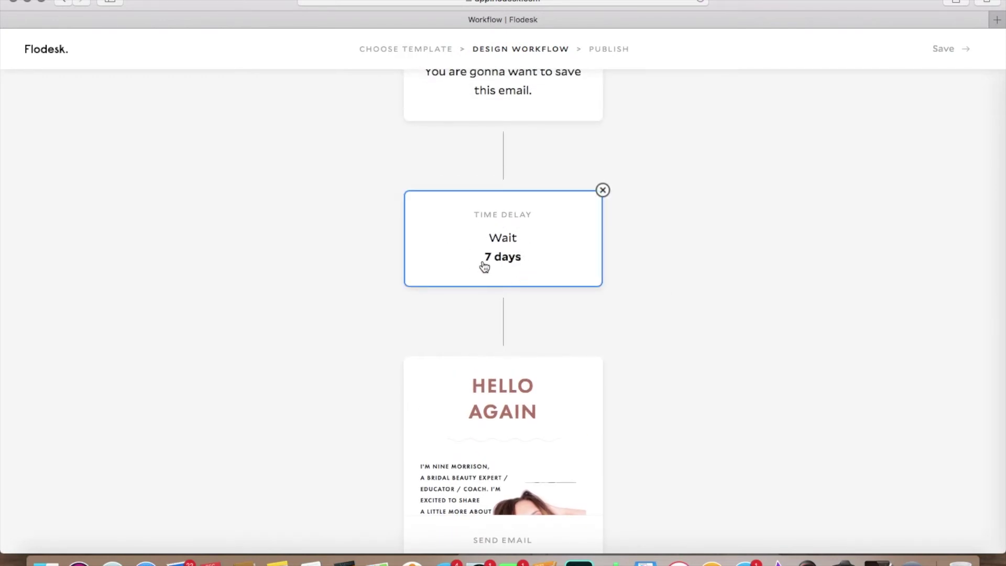
scroll(503, 261, down, 2)
scroll(503, 261, down, 3)
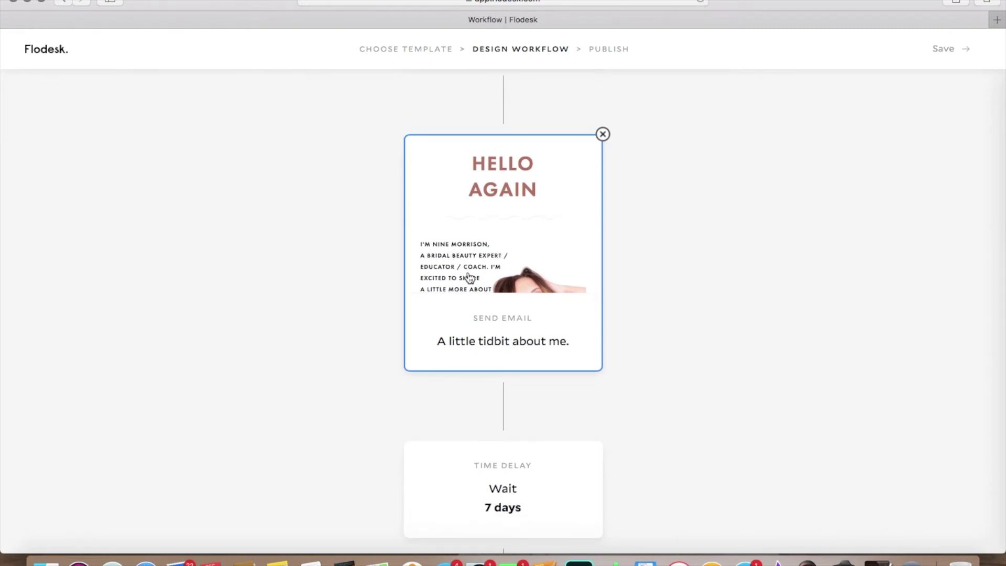
scroll(468, 278, down, 5)
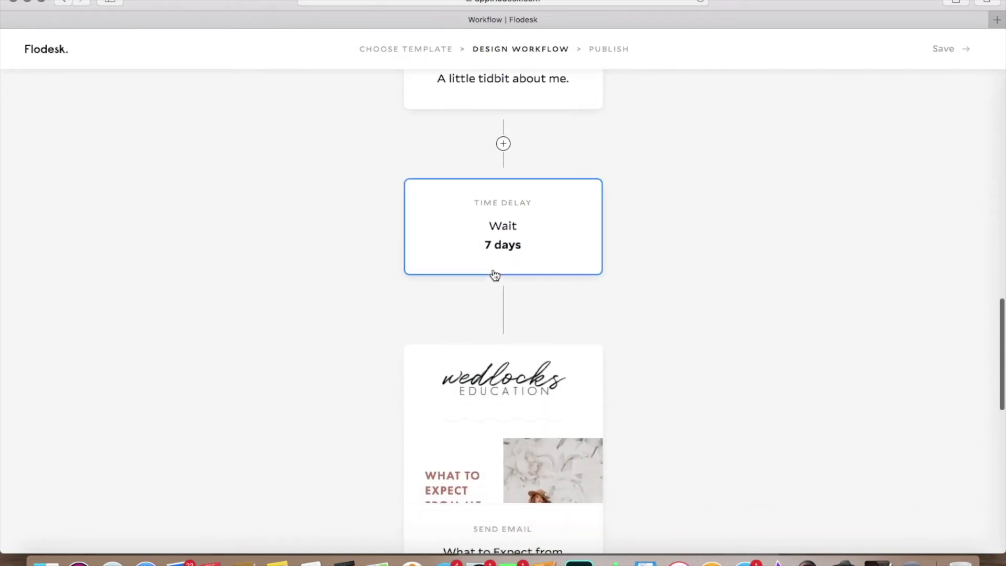
scroll(495, 274, down, 5)
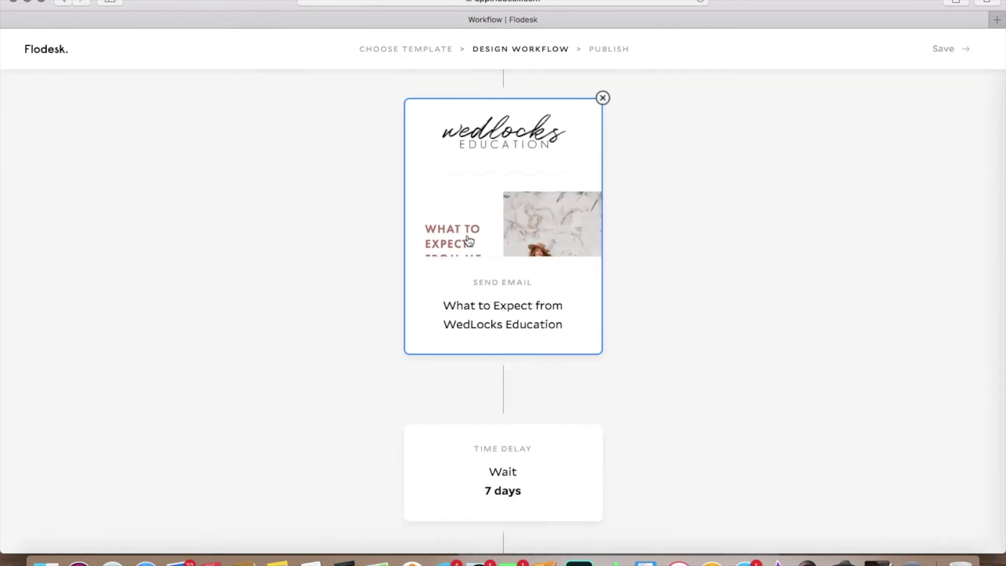
scroll(504, 293, down, 2)
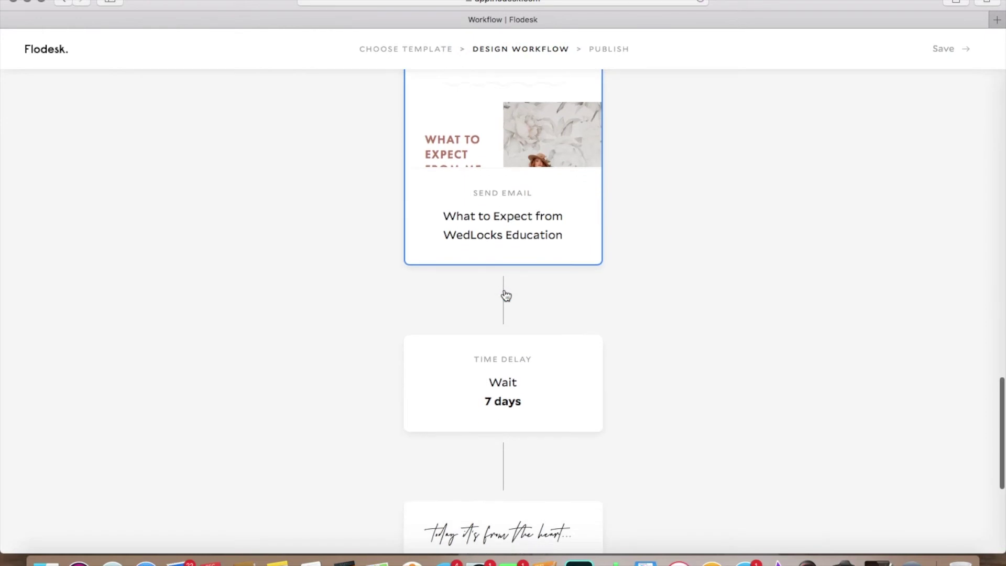
scroll(504, 293, down, 3)
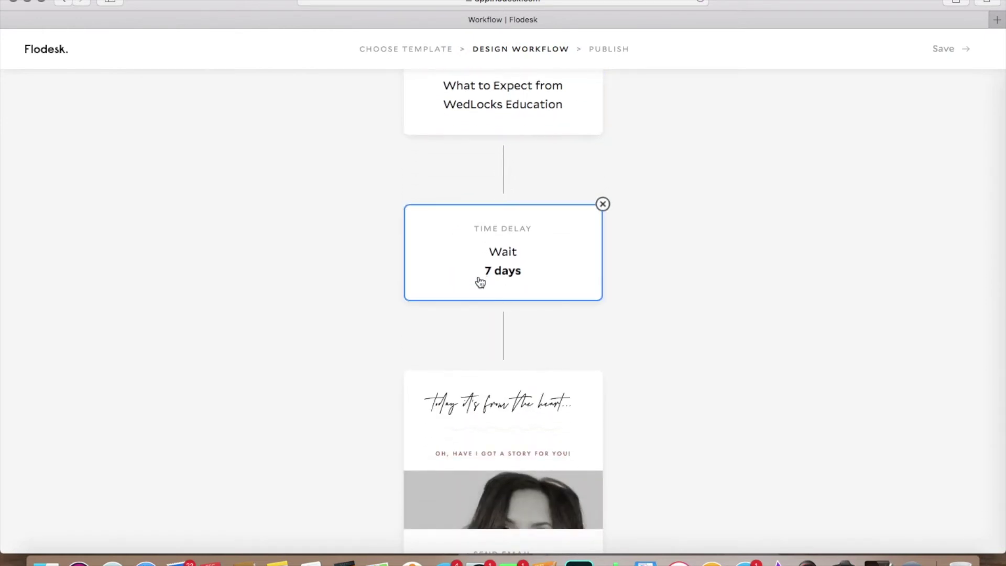
scroll(480, 283, down, 3)
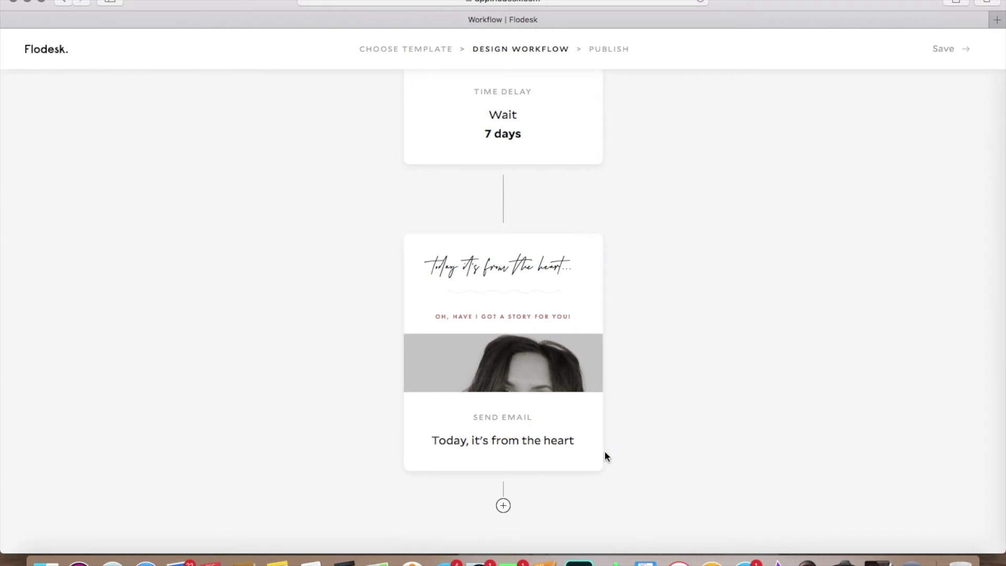
scroll(606, 456, up, 15)
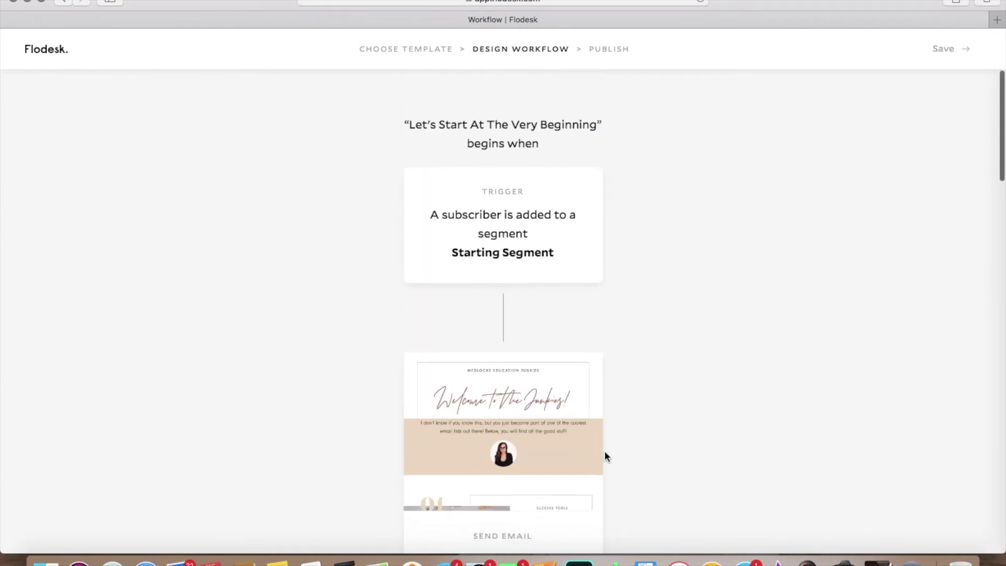
scroll(605, 456, down, 1)
scroll(605, 452, down, 8)
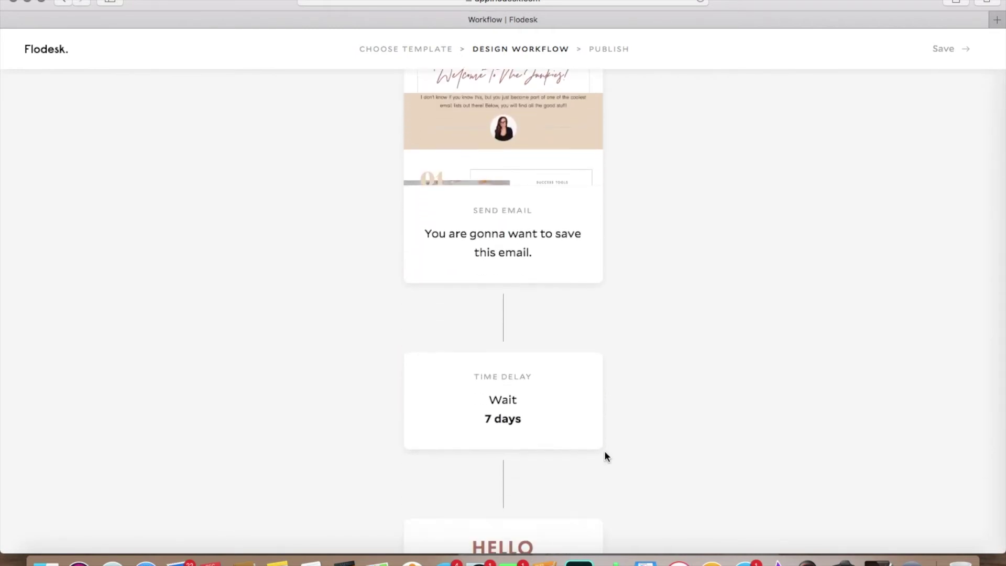
scroll(605, 456, up, 3)
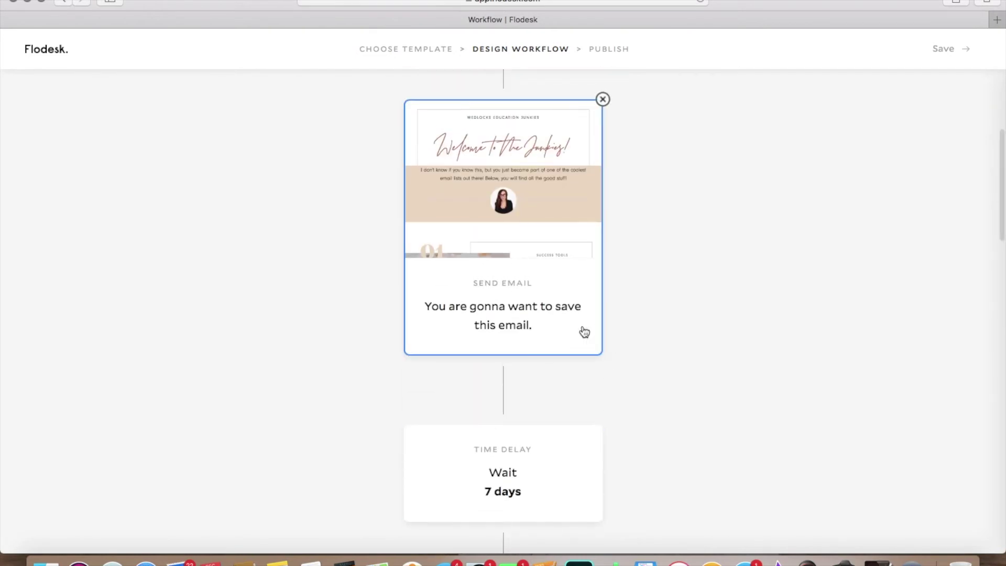
scroll(584, 332, up, 1)
scroll(583, 332, up, 5)
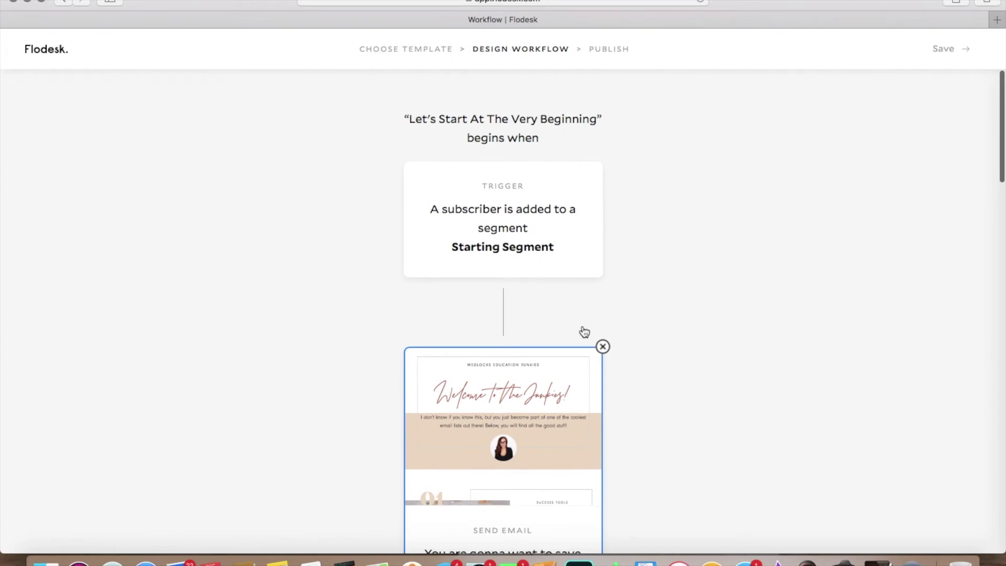
scroll(766, 293, down, 15)
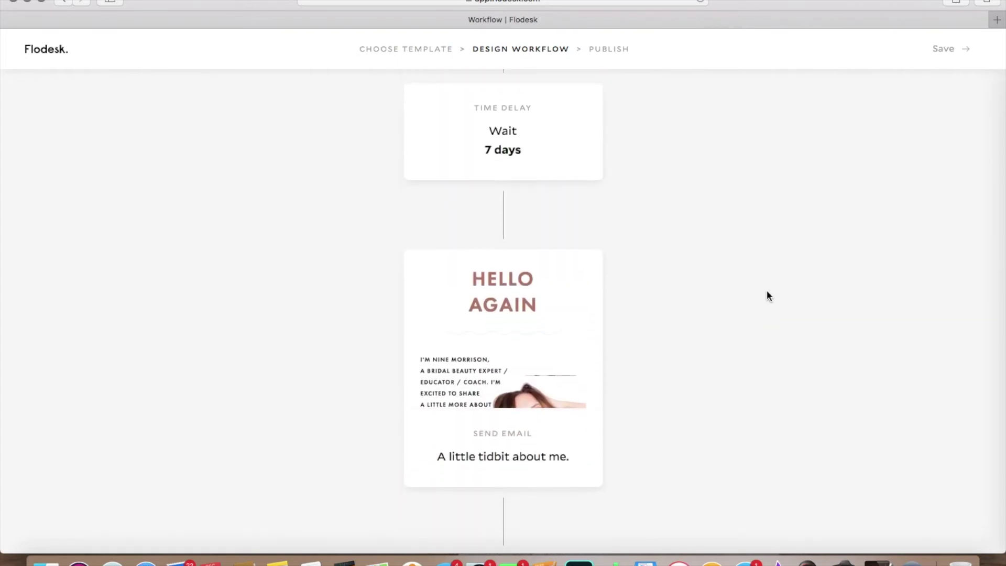
scroll(766, 295, down, 11)
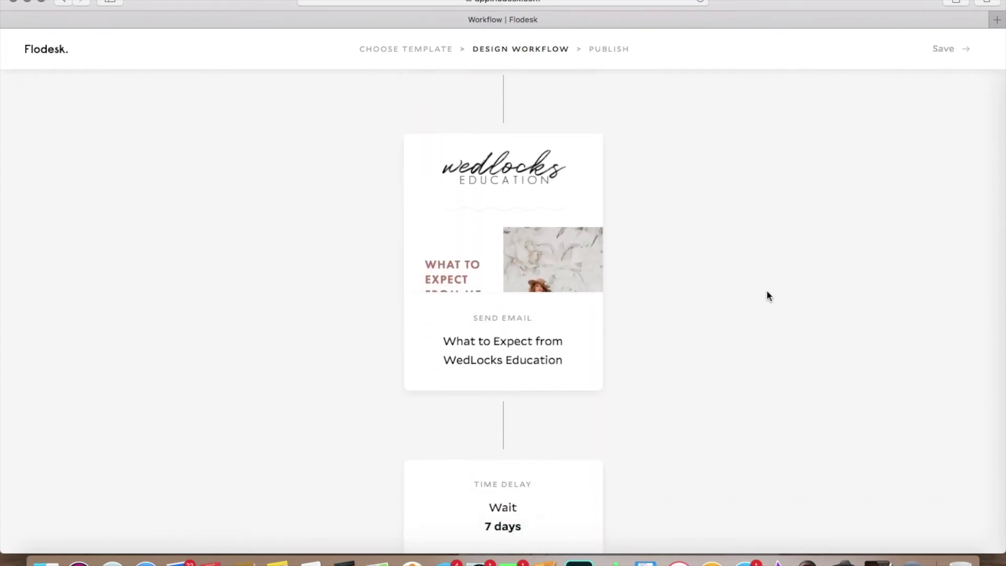
scroll(766, 292, down, 7)
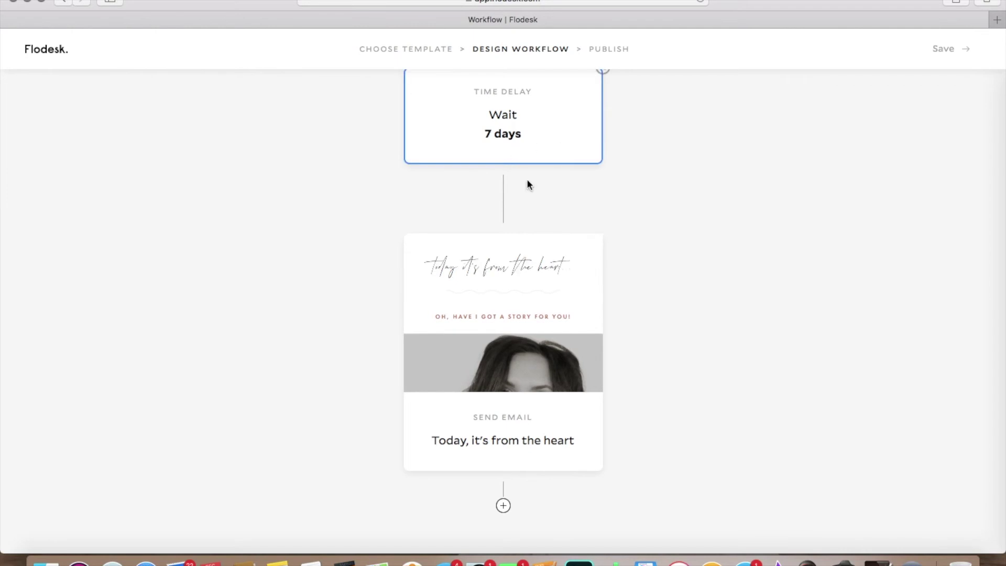
Save the 'Let's Start At The Very Beginning' workflow and publish it now.
click(947, 52)
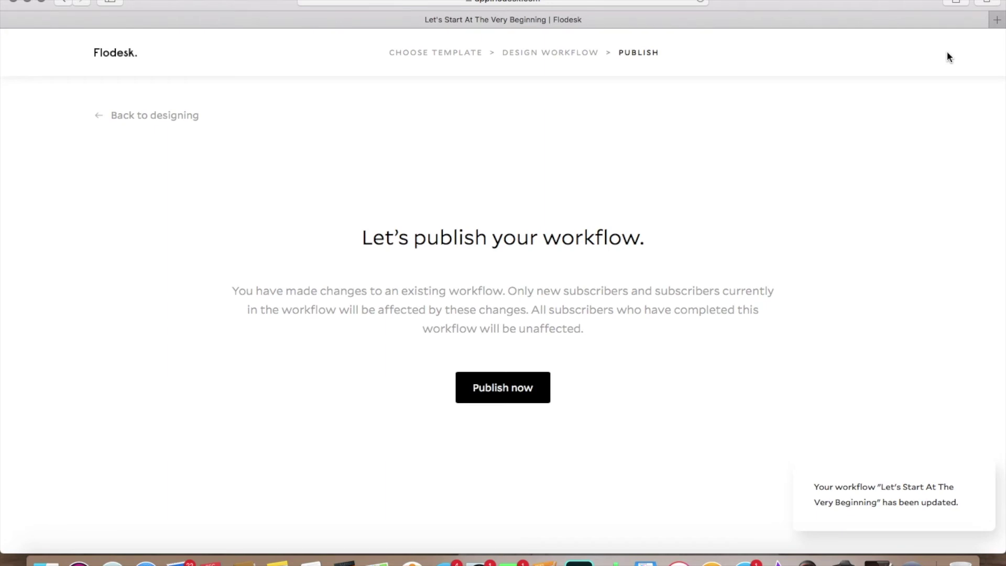
click(511, 396)
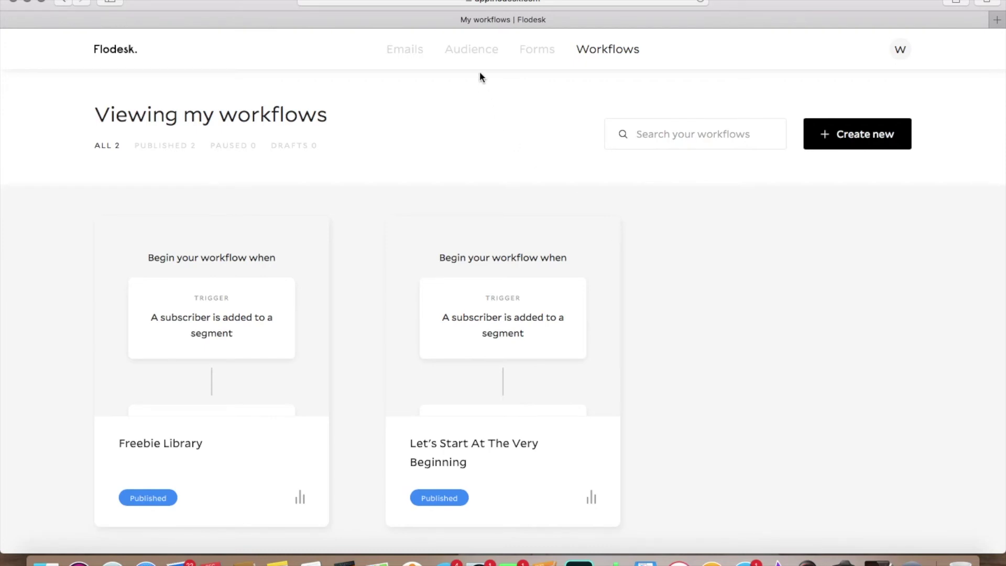
mouse_move(479, 59)
click(508, 111)
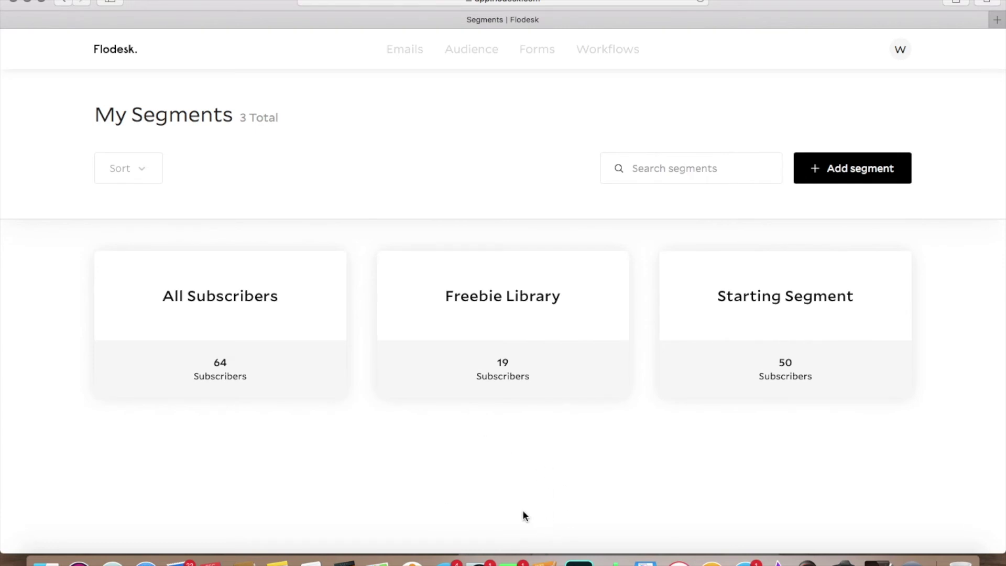
click(606, 50)
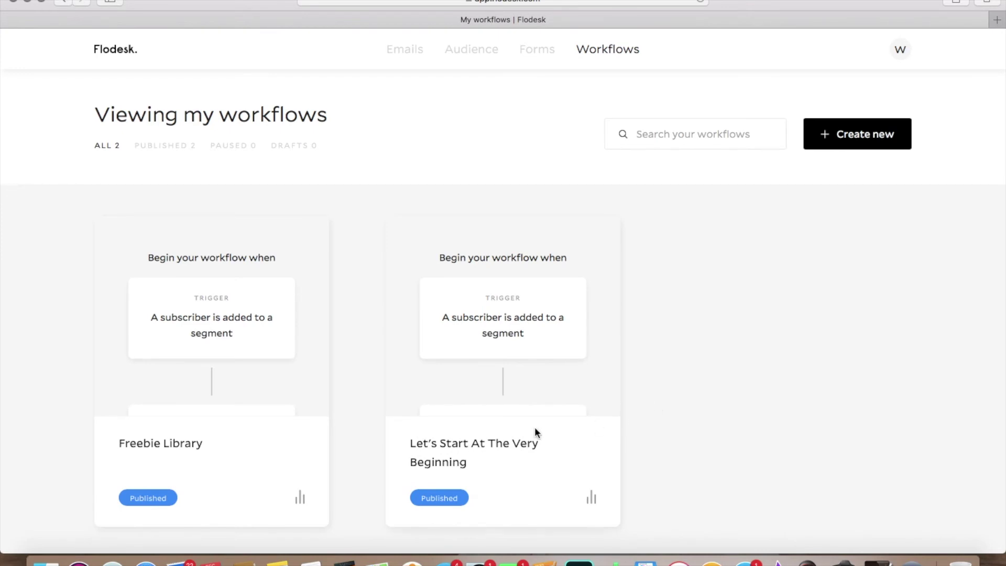
mouse_move(194, 361)
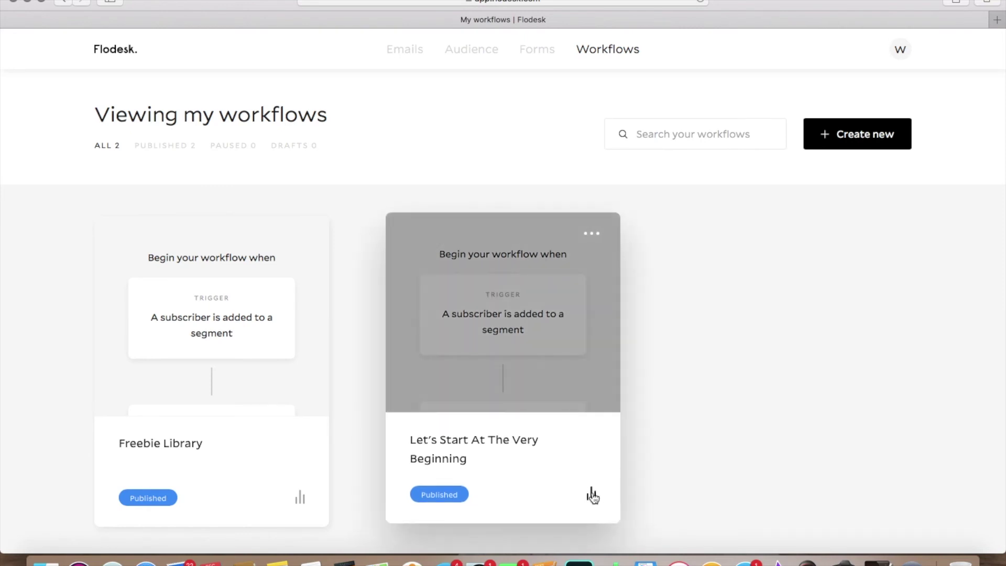
Open the workflow's detailed report and check the first welcome email's stats.
click(592, 495)
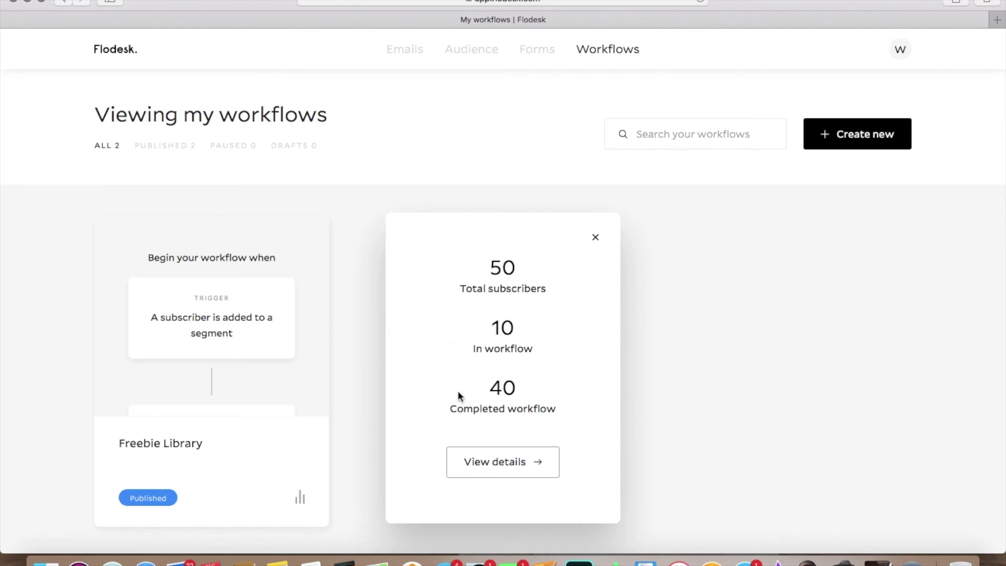
click(499, 464)
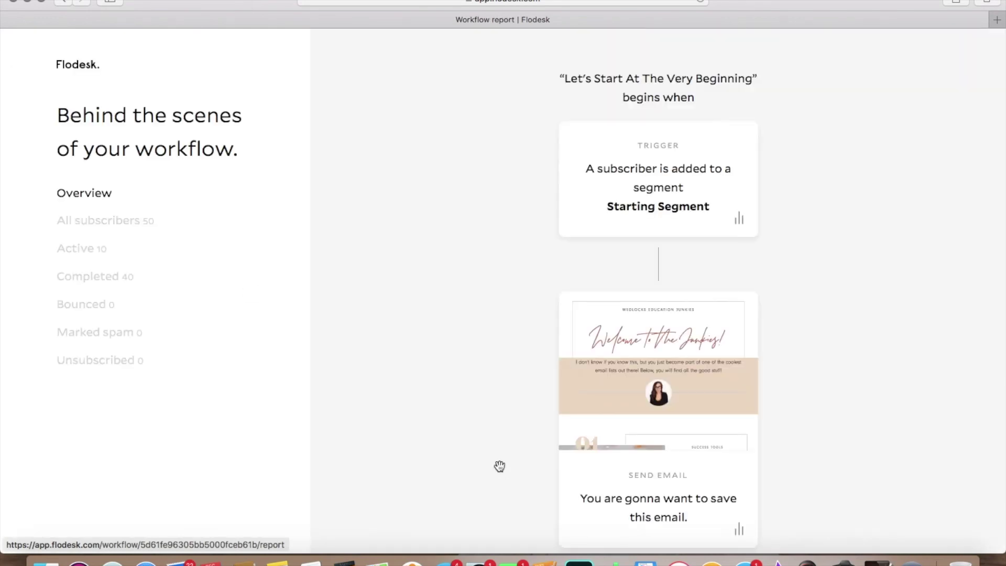
scroll(531, 418, down, 4)
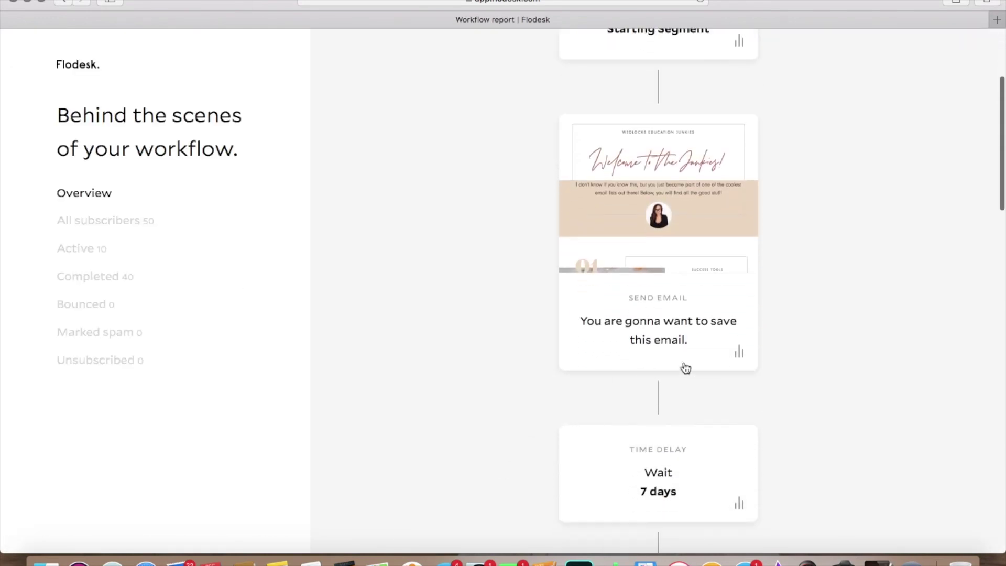
click(739, 353)
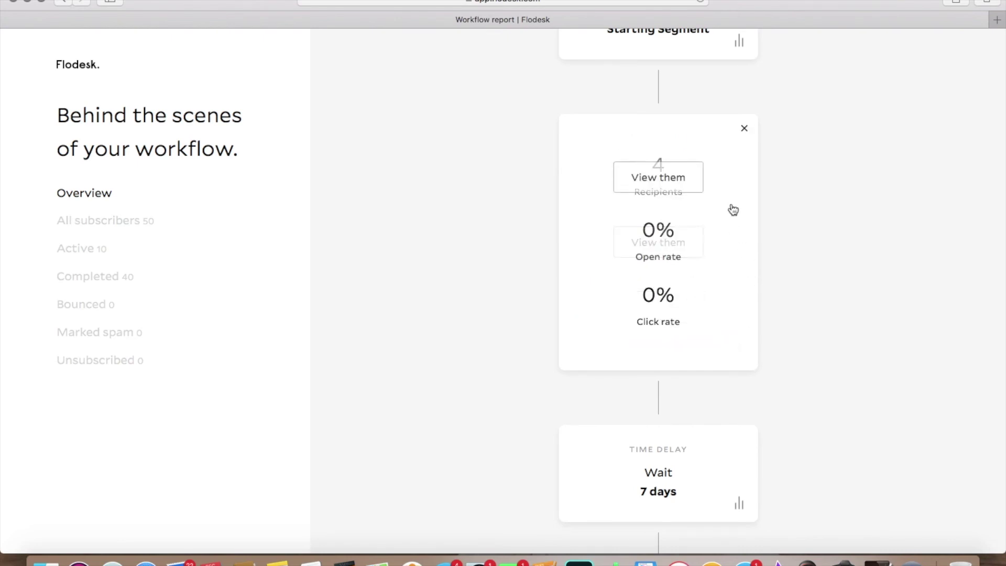
mouse_move(671, 237)
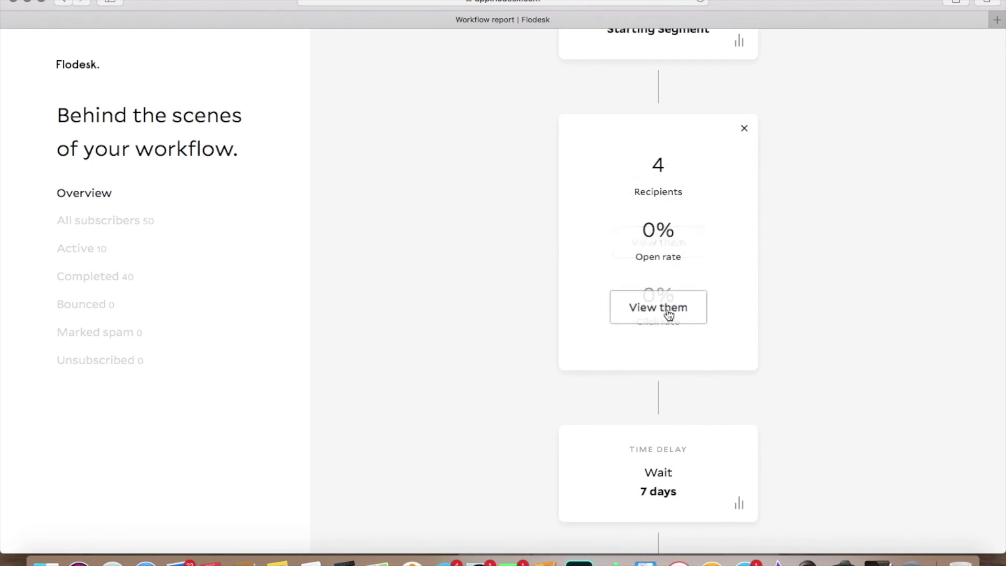
click(744, 128)
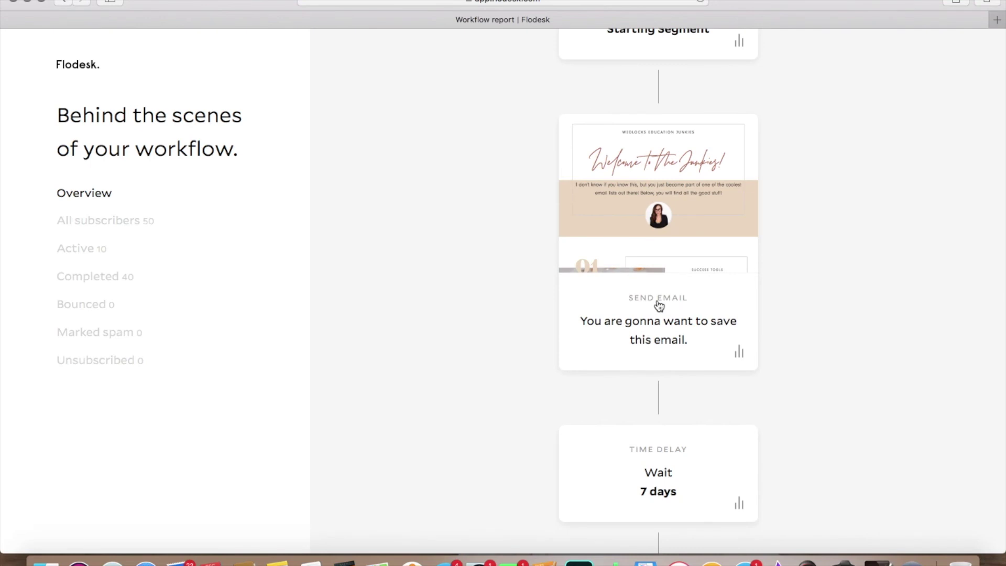
Show the Hello Again email's stats and list its 18 openers out of 42 recipients.
scroll(795, 275, down, 2)
scroll(795, 275, down, 10)
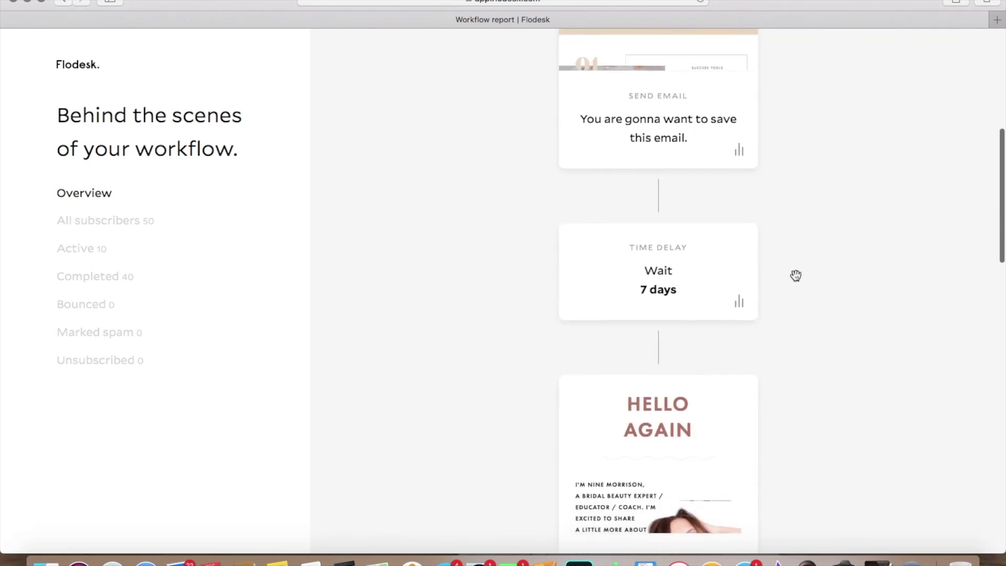
click(739, 294)
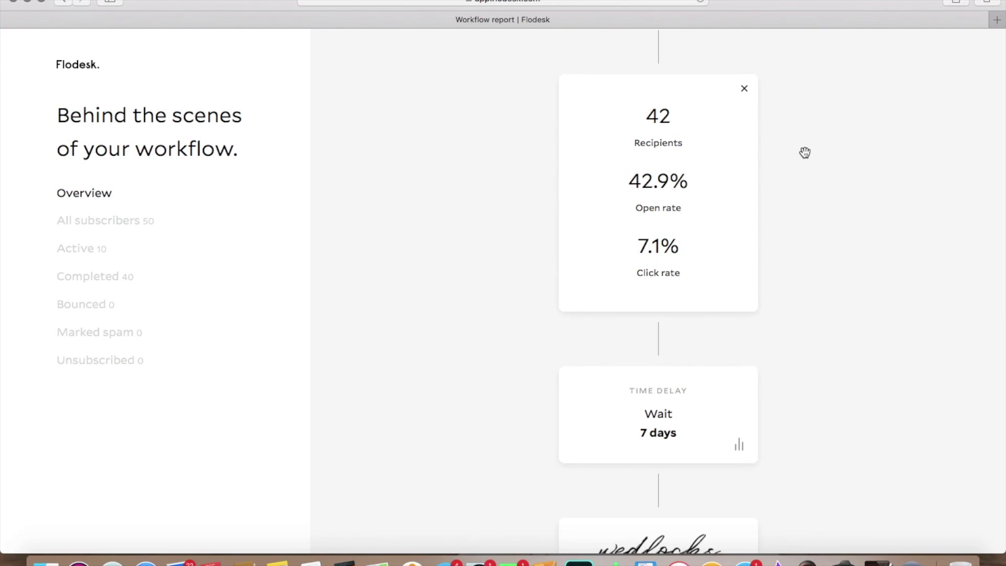
mouse_move(639, 186)
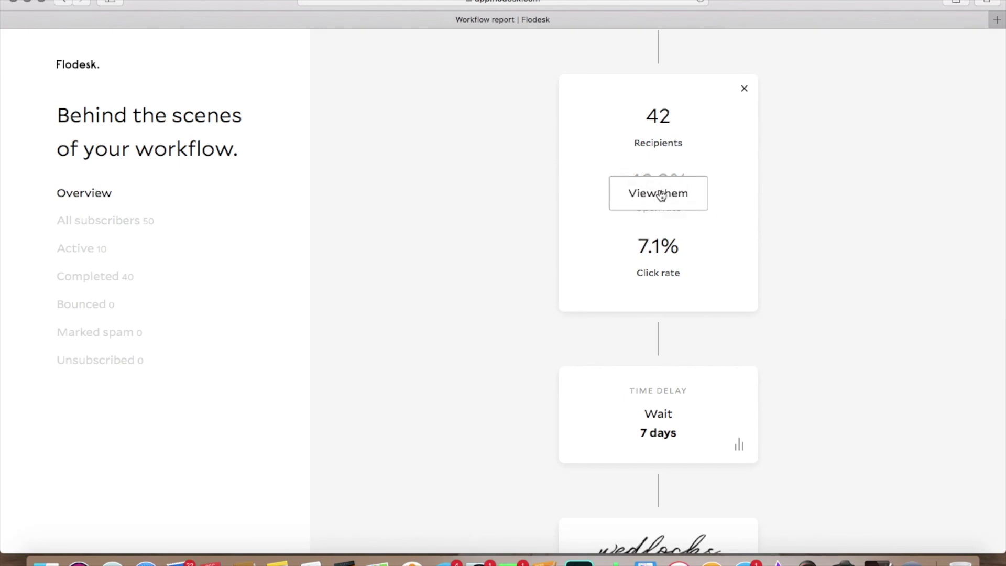
click(661, 196)
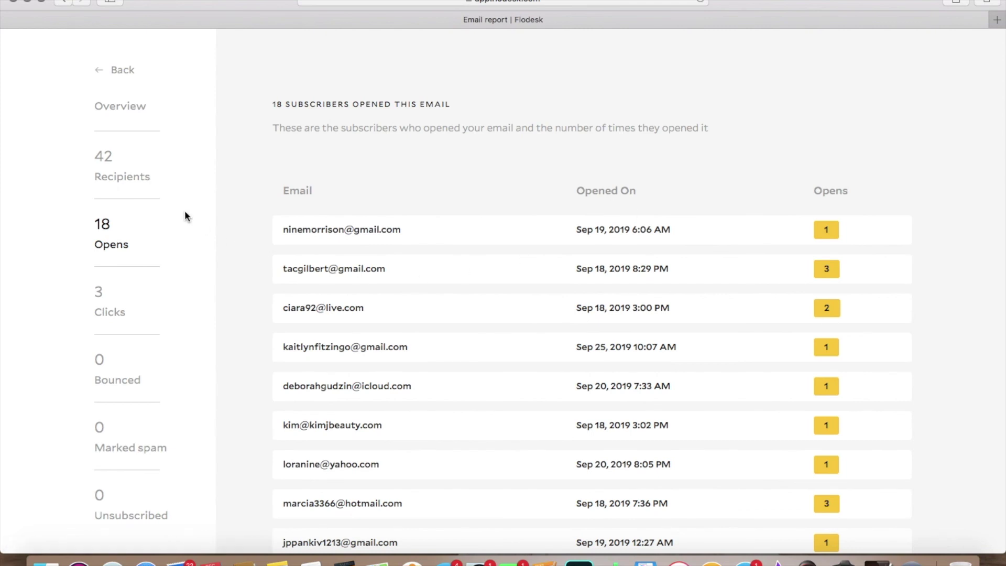
Review the email's recipients list and the subscribers who opened it.
click(120, 177)
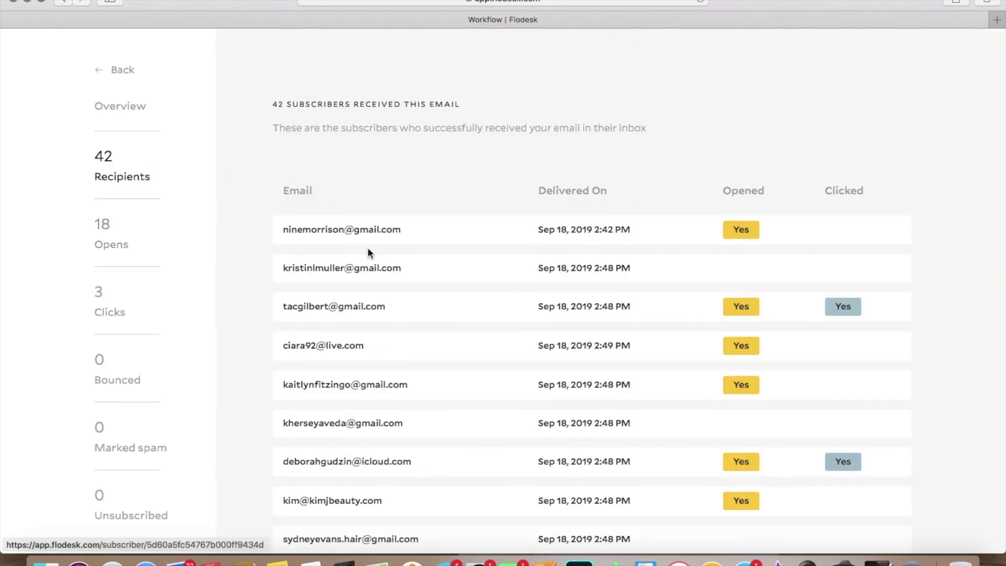
scroll(369, 252, down, 3)
scroll(368, 253, down, 3)
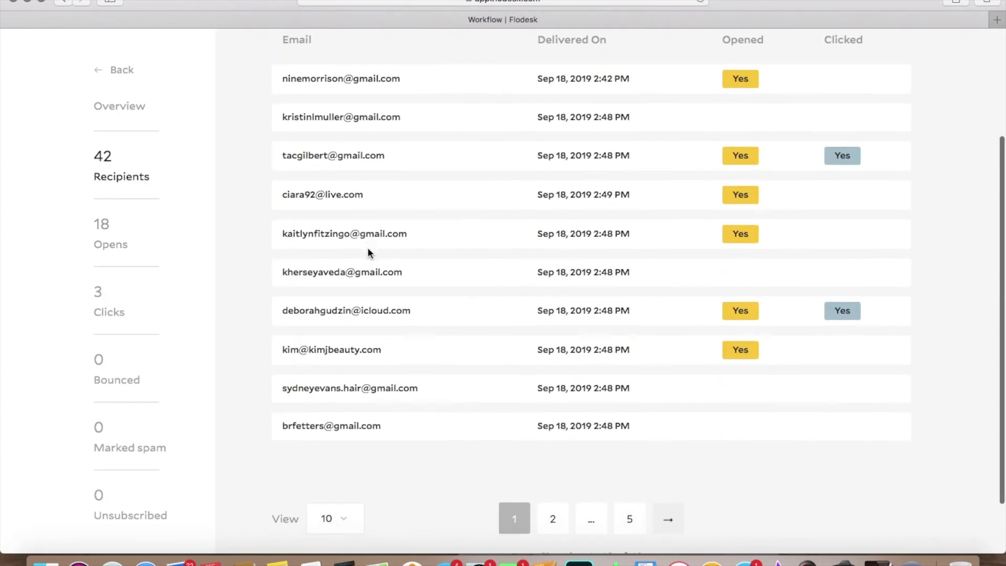
scroll(368, 253, up, 3)
scroll(368, 253, down, 3)
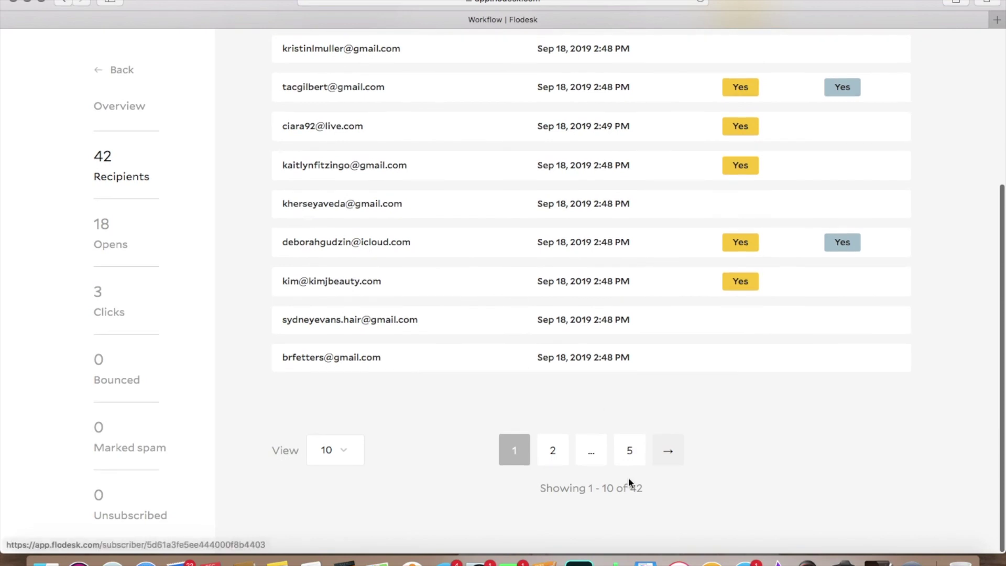
click(114, 242)
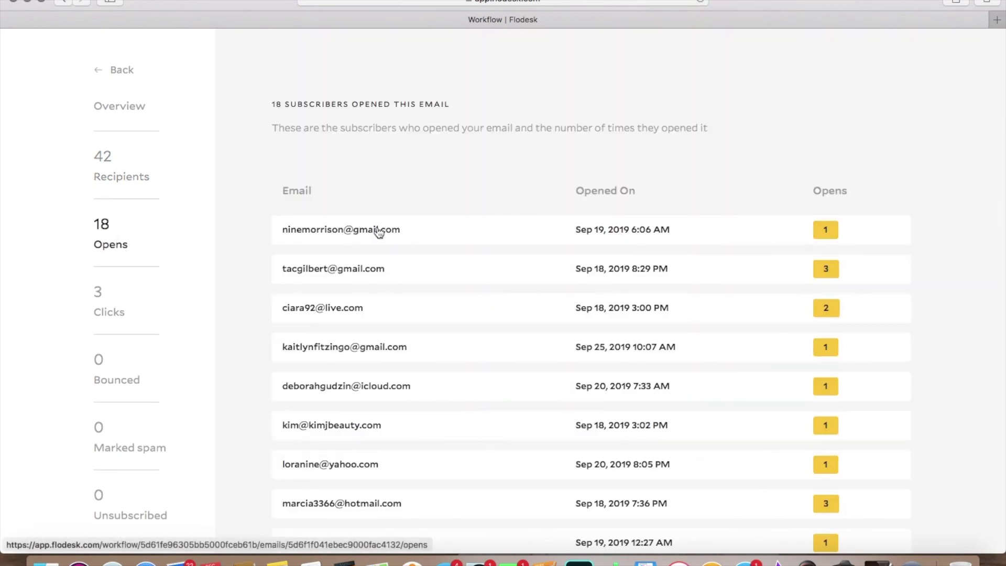
scroll(392, 237, down, 5)
Check link clicks and who clicked the about-page link, then return to the workflows list.
click(105, 311)
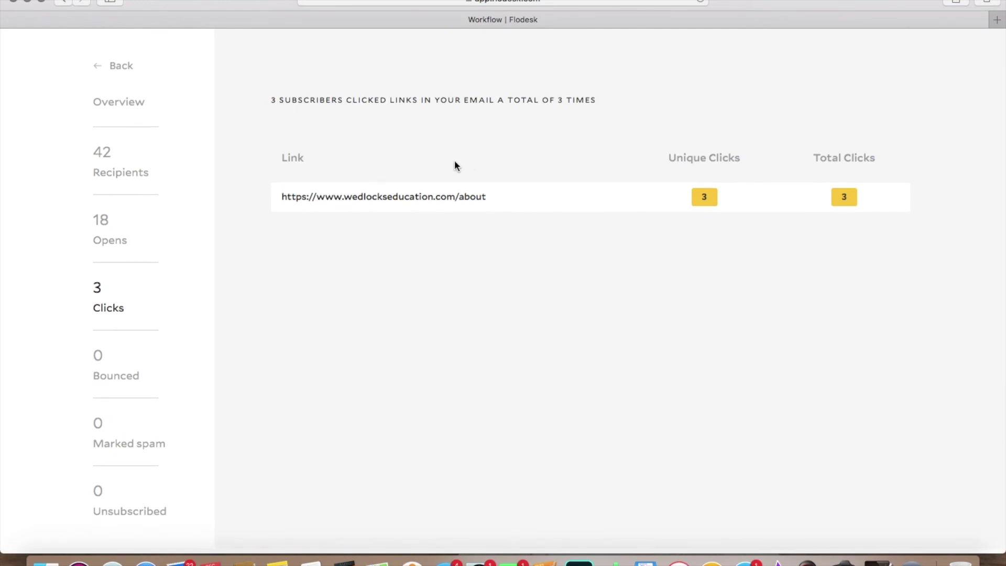
click(704, 202)
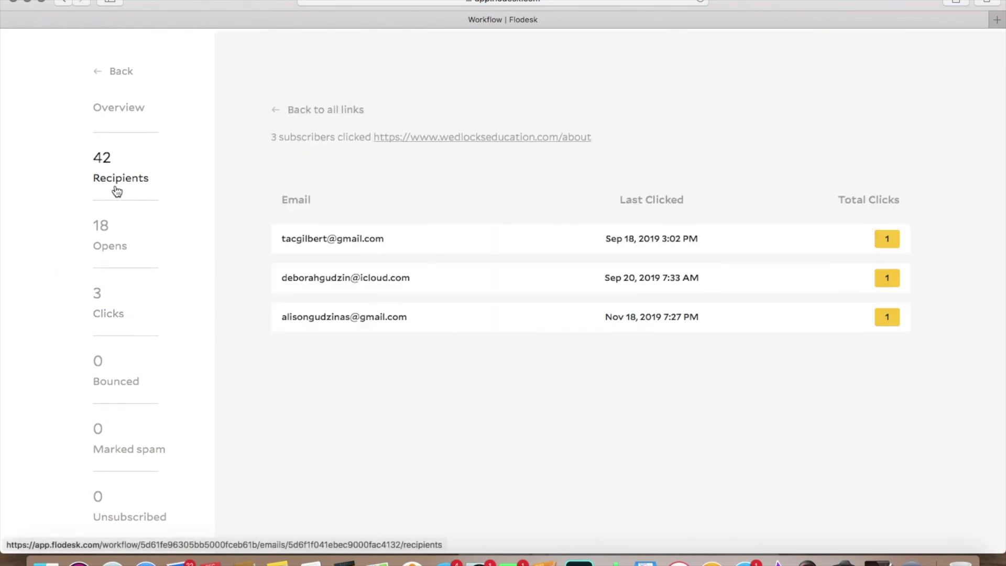
click(124, 71)
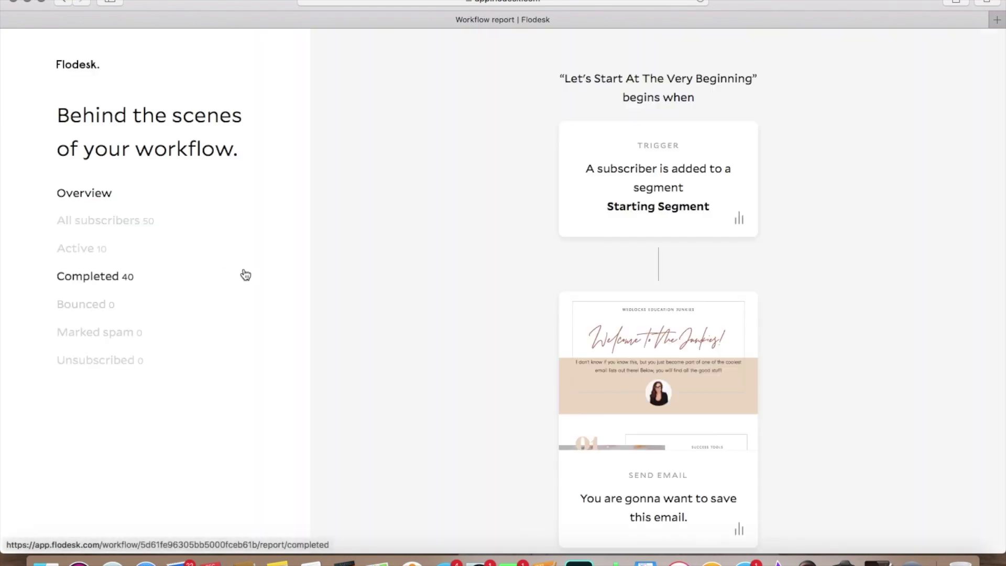
click(78, 65)
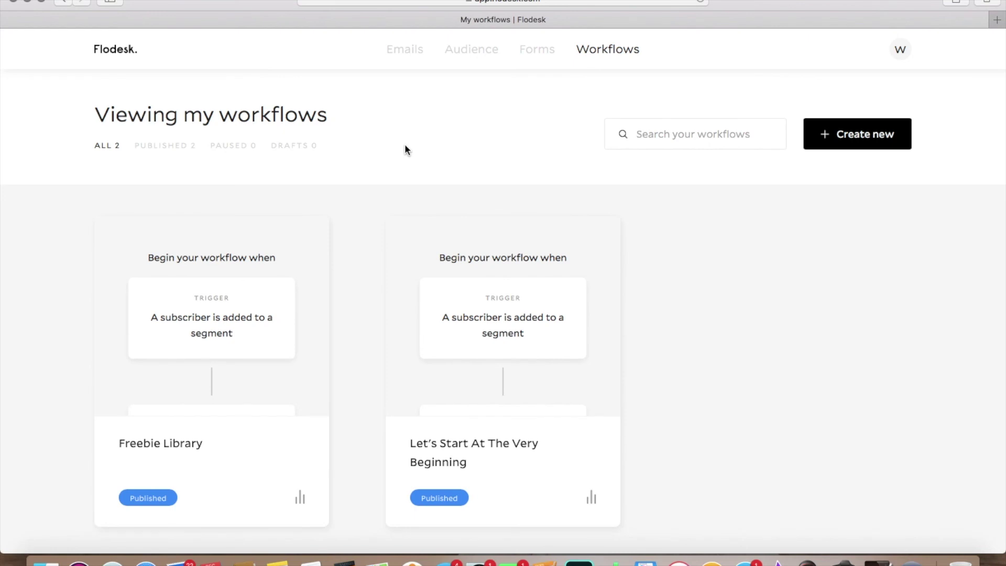
Move on to My emails and scroll the 27 emails, including 'Storyteller's Newsletter'.
mouse_move(451, 61)
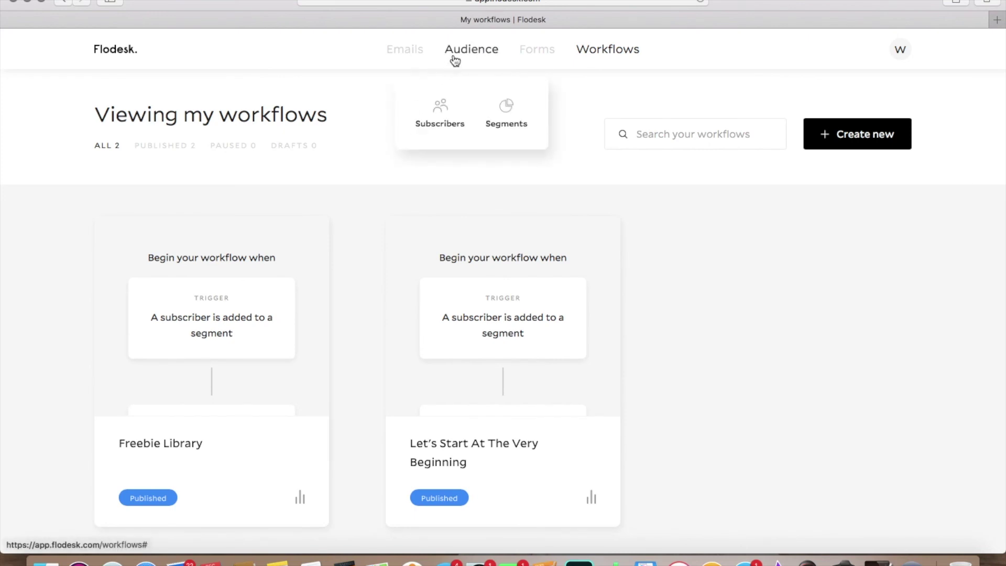
click(110, 57)
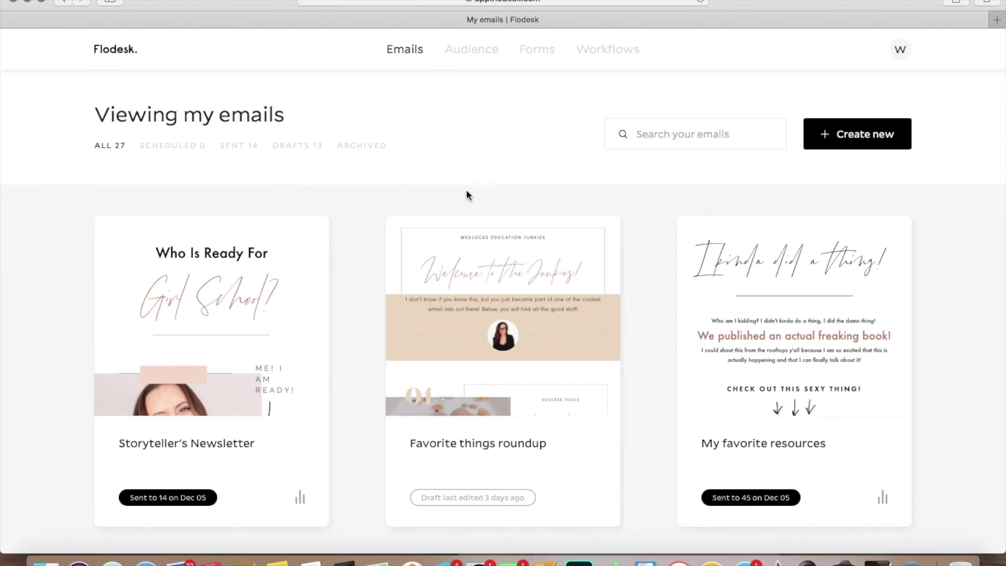
scroll(487, 203, down, 1)
mouse_move(537, 254)
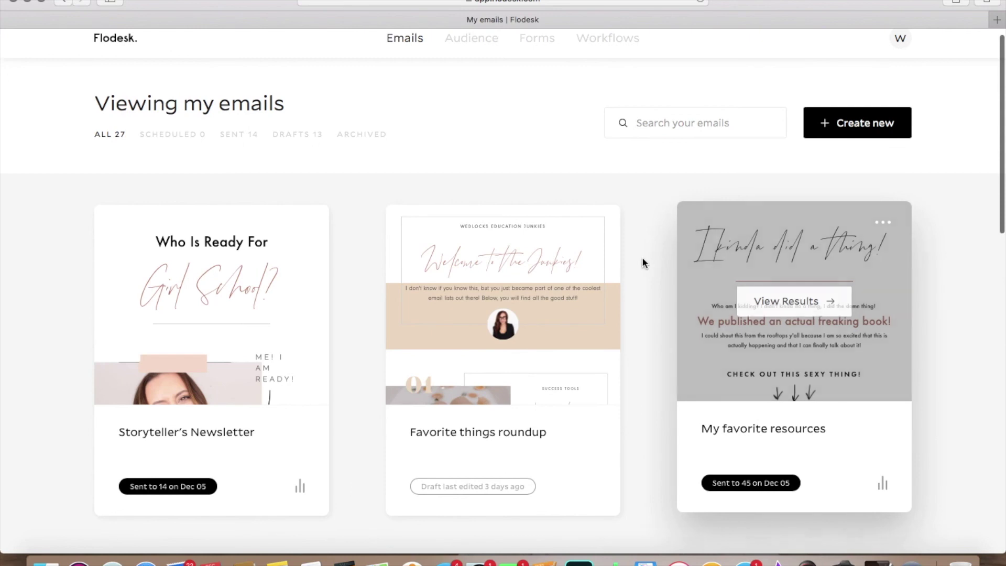
scroll(644, 261, down, 5)
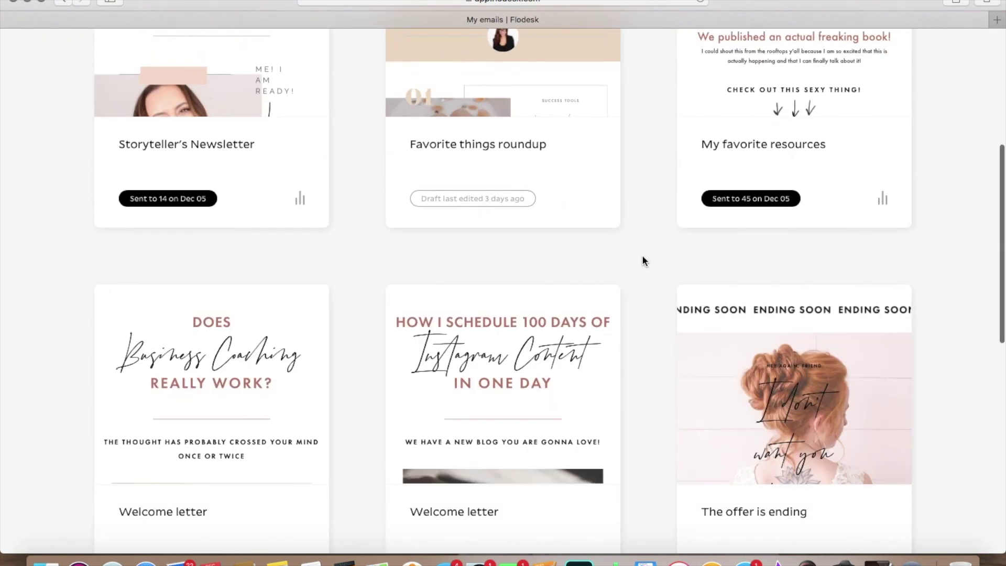
scroll(644, 261, up, 5)
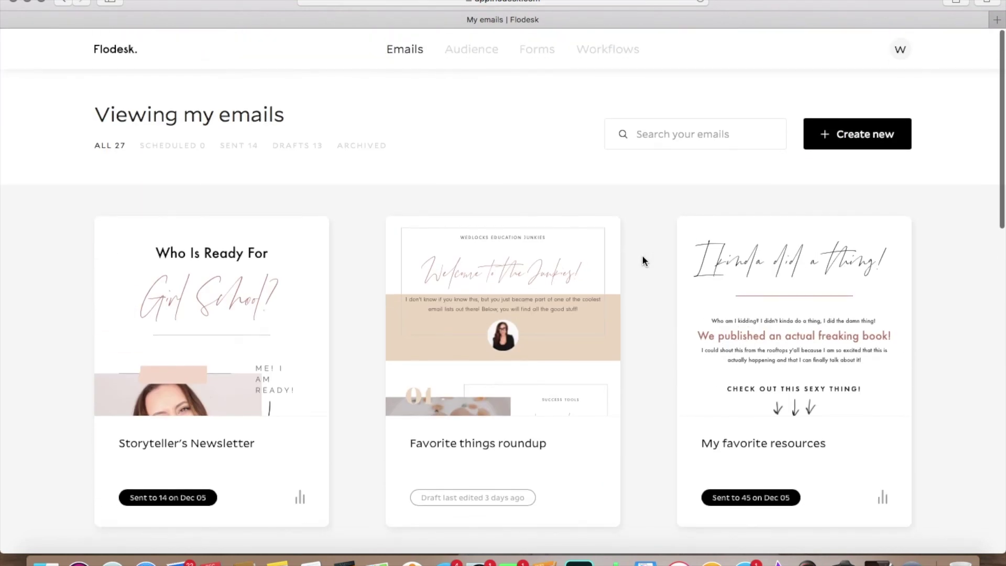